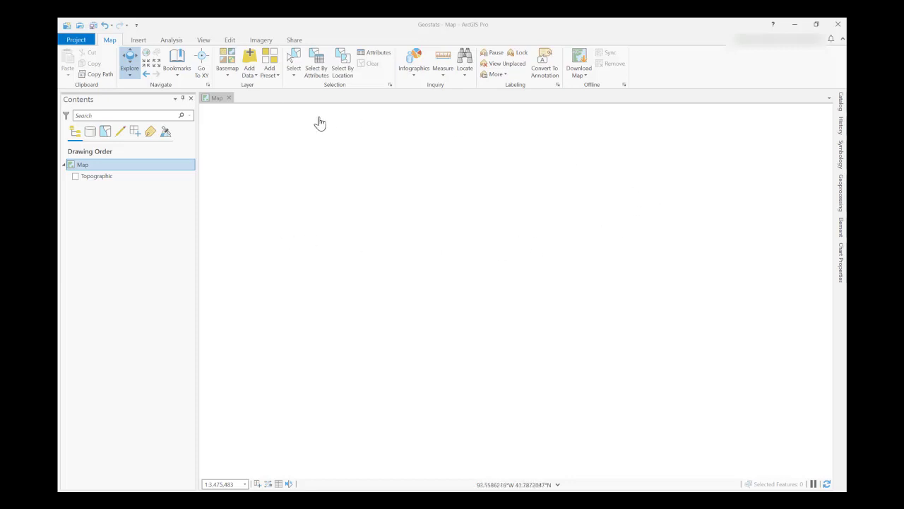
Add the USA_Counties.lpk layer package and the Missouri_COVID_Cases__MASTER_.csv table from the 08 - GeoStatistics folder to the map
left_click(251, 61)
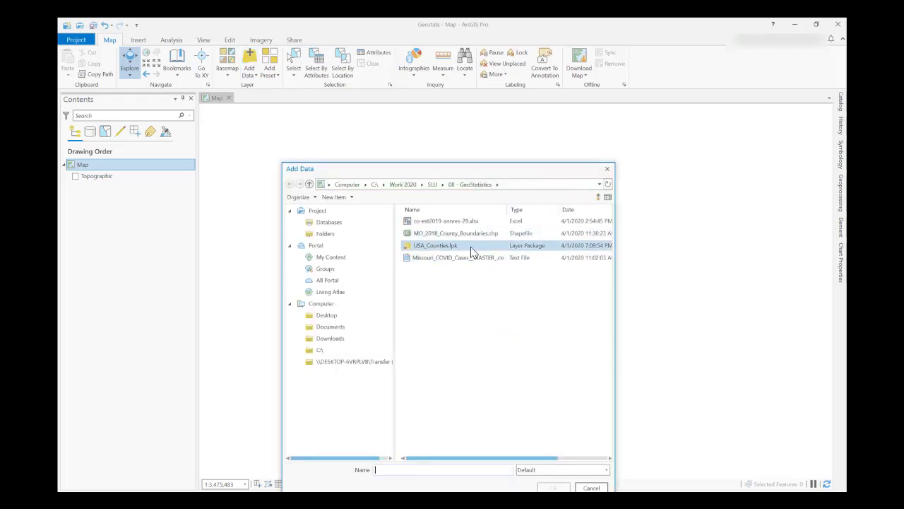
left_click(447, 246)
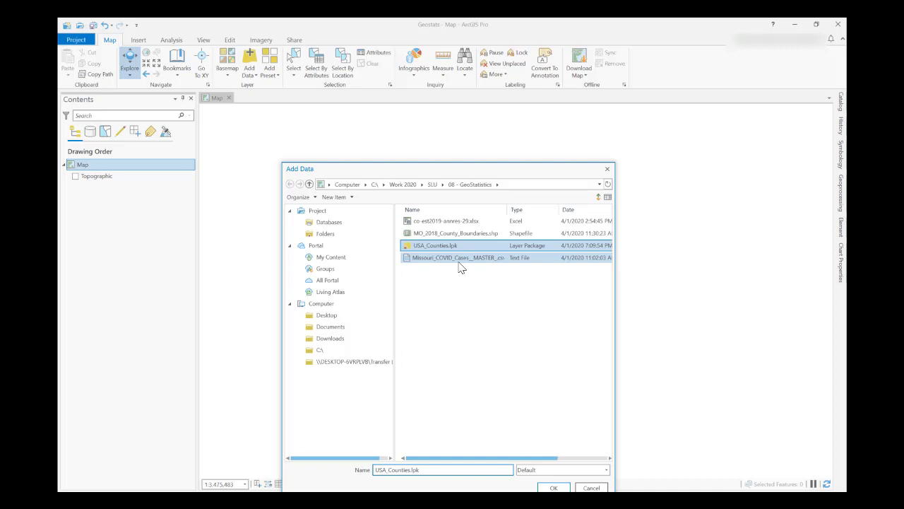
left_click(458, 260, "ctrl")
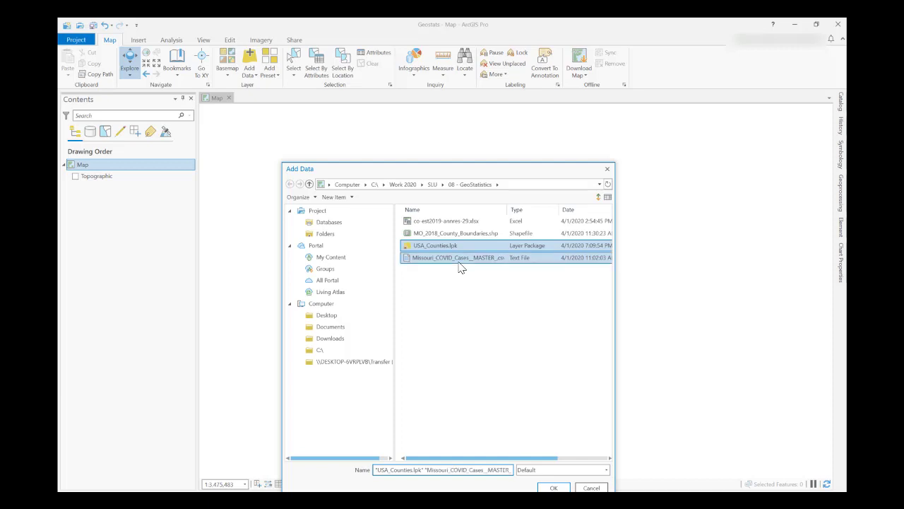
left_click(552, 488)
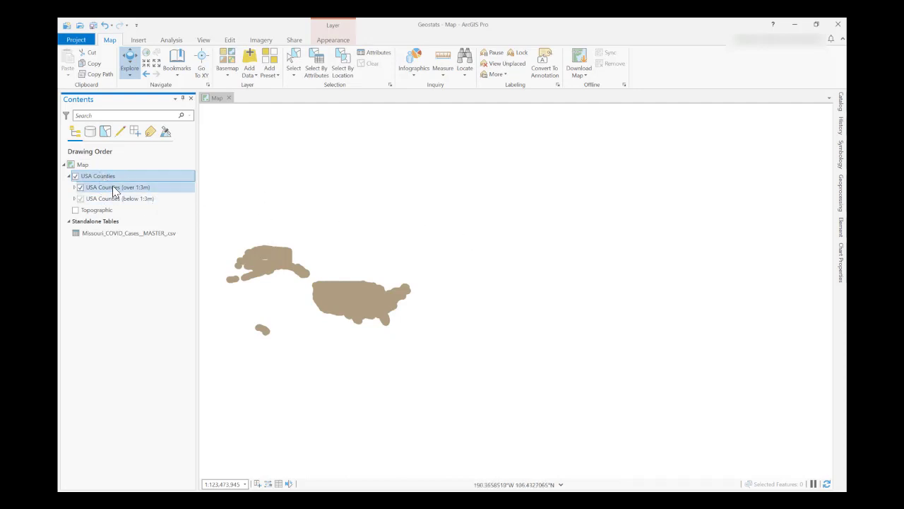
Remove the USA Counties (below 1:3m) layer from the USA Counties group
left_click(135, 203)
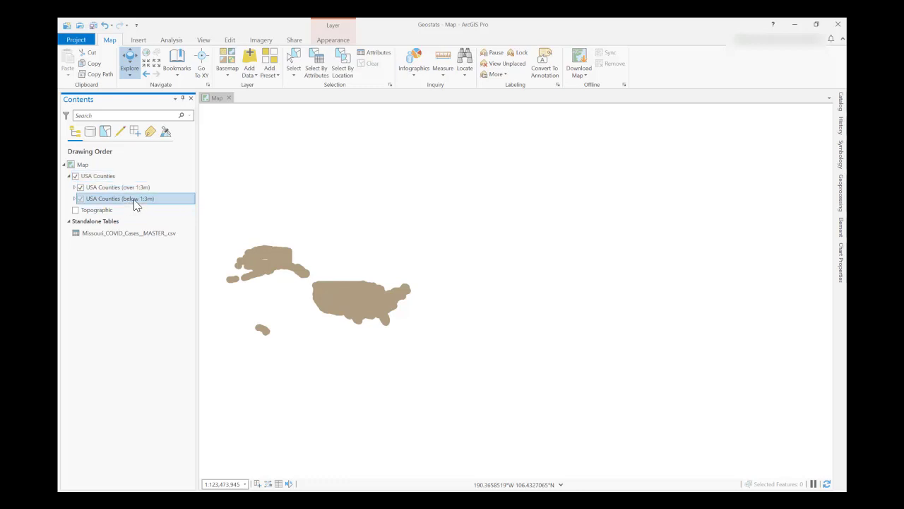
right_click(135, 203)
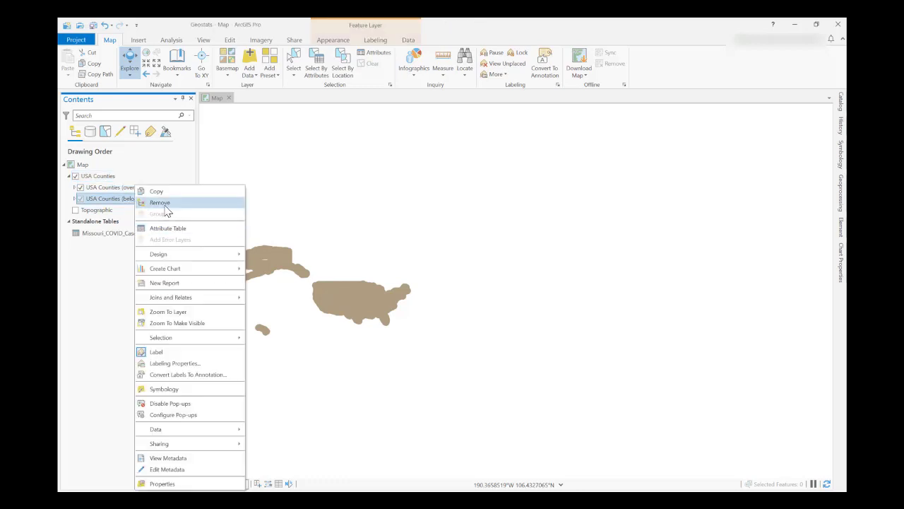
left_click(165, 204)
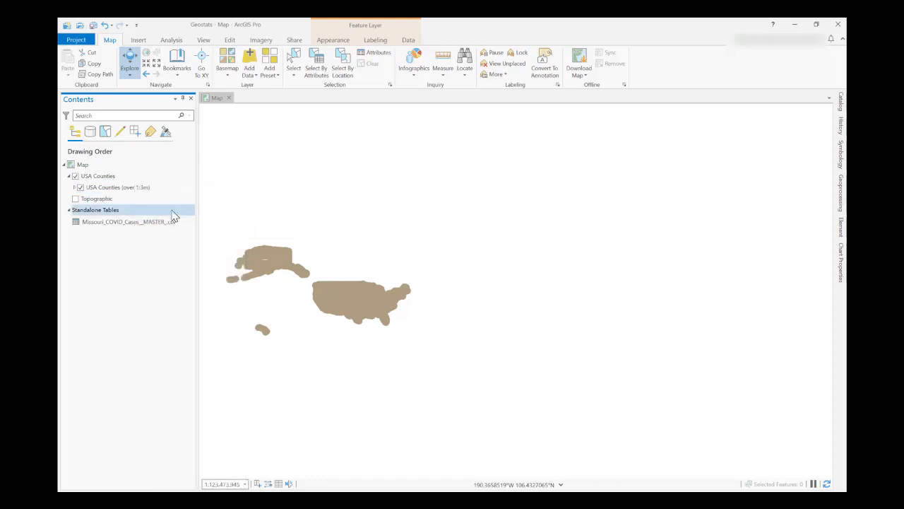
Examine the attribute table of the USA Counties (over 1:3m) layer, including its state name field, and close it
left_click(74, 188)
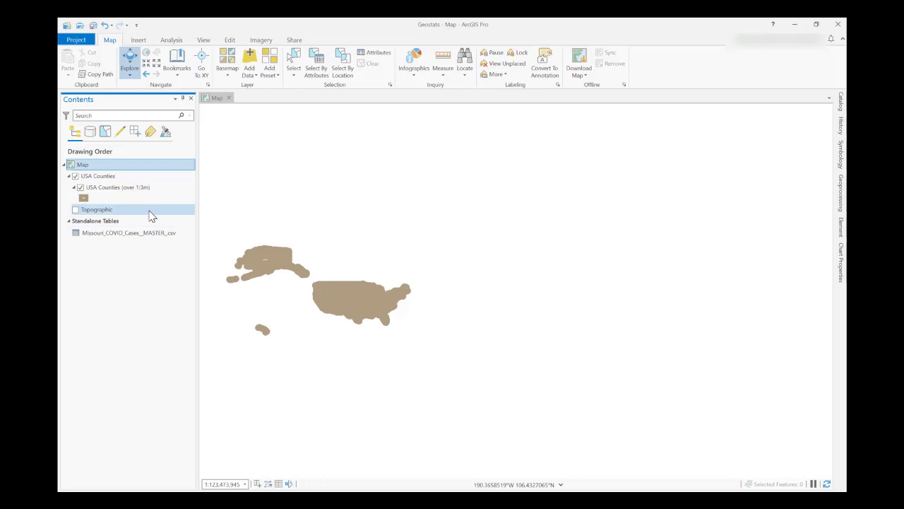
right_click(135, 189)
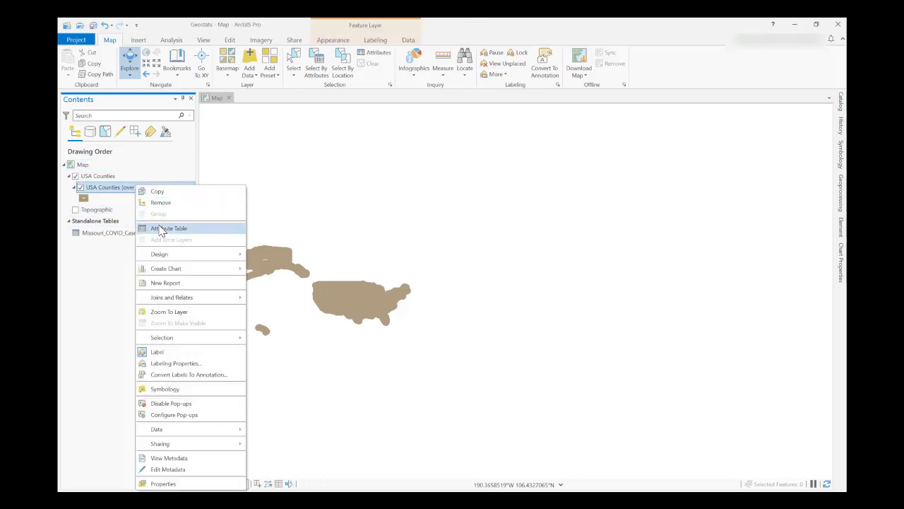
left_click(162, 228)
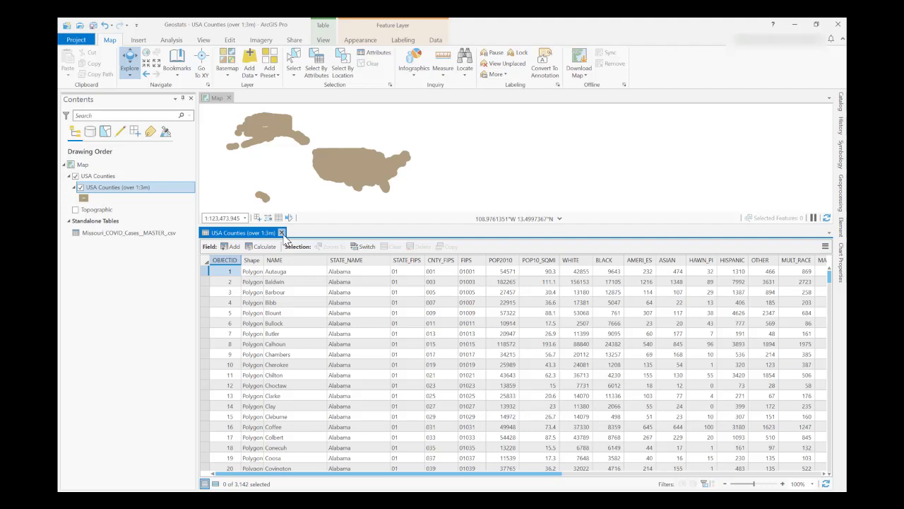
left_click(282, 233)
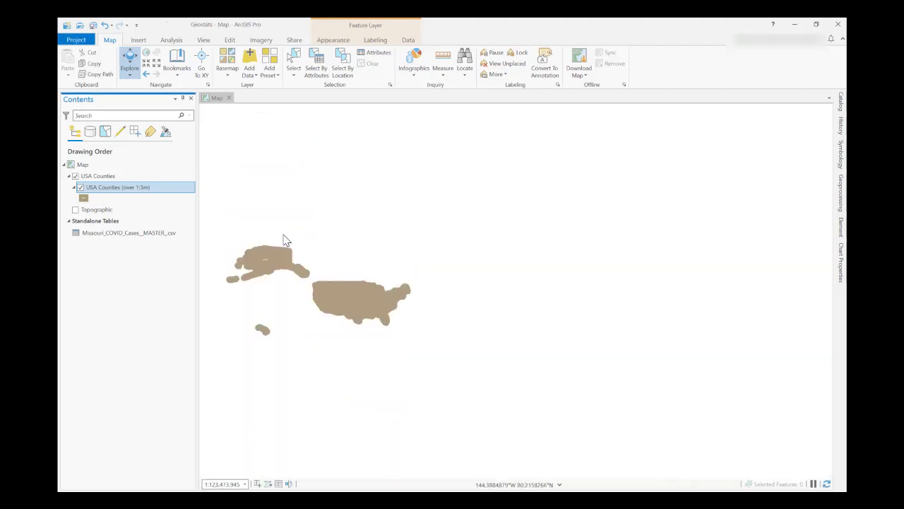
Select the features in USA Counties (over 1:3m) where STATE_NAME is equal to Missouri, as a new selection
left_click(322, 72)
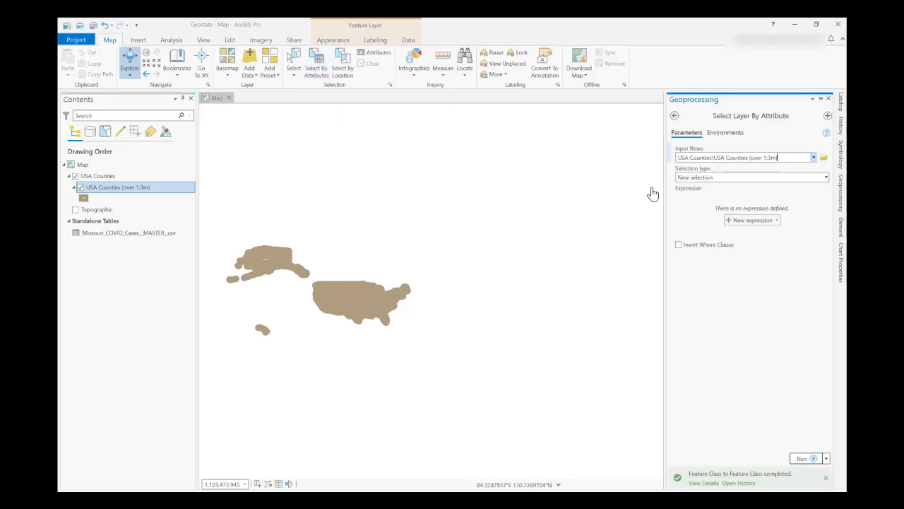
left_click(777, 158)
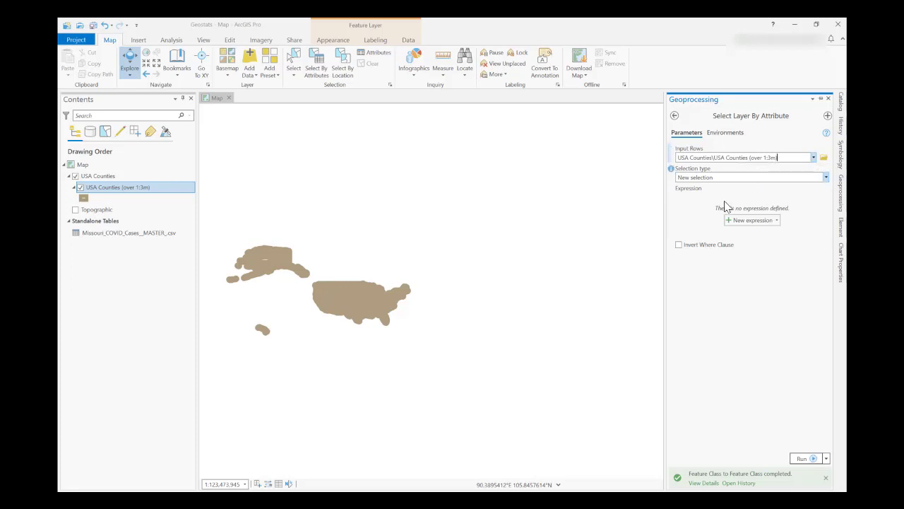
left_click(749, 220)
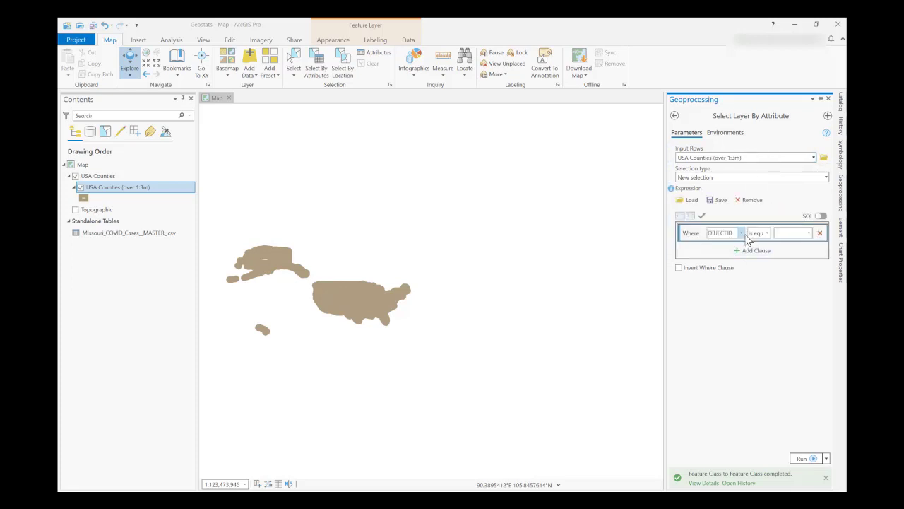
left_click(742, 233)
left_click(729, 263)
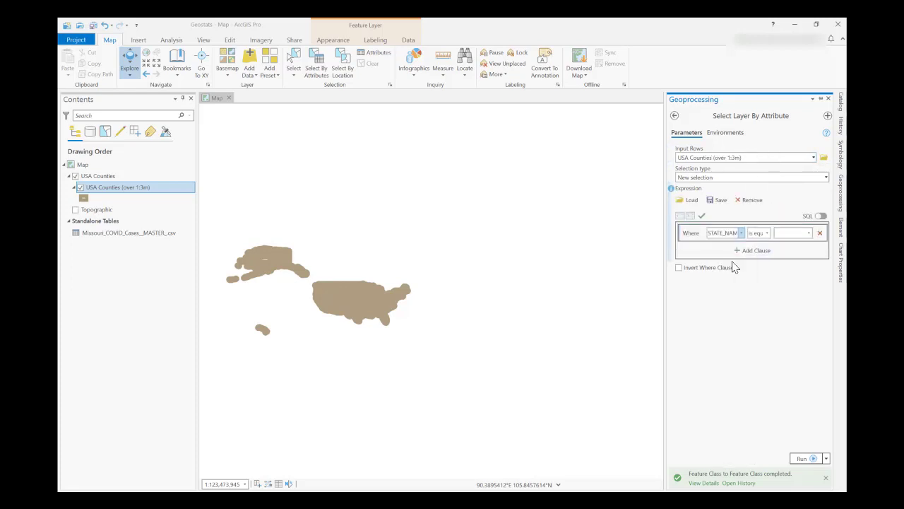
left_click(810, 233)
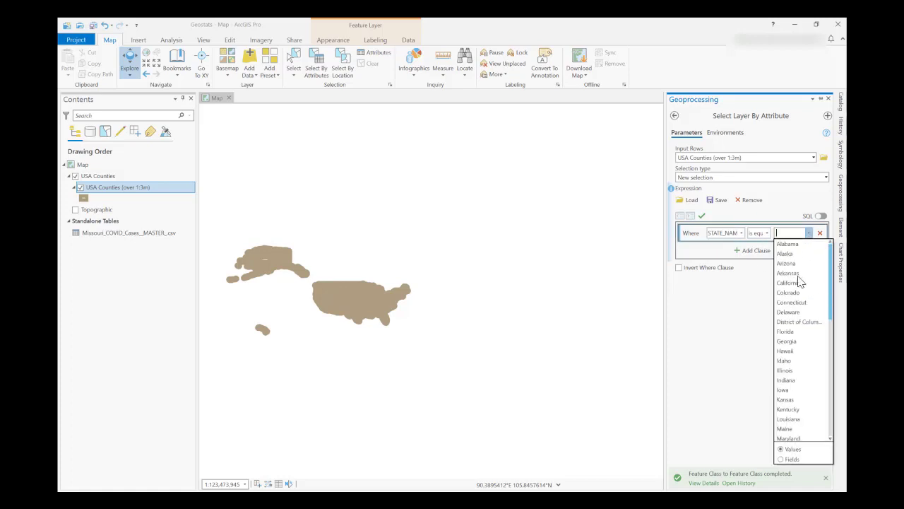
scroll(788, 396, "down", 2)
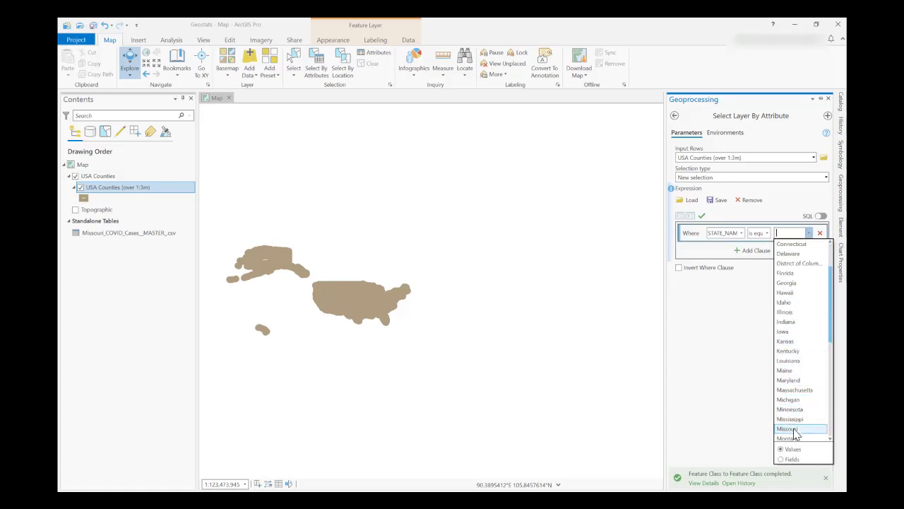
left_click(797, 429)
left_click(802, 458)
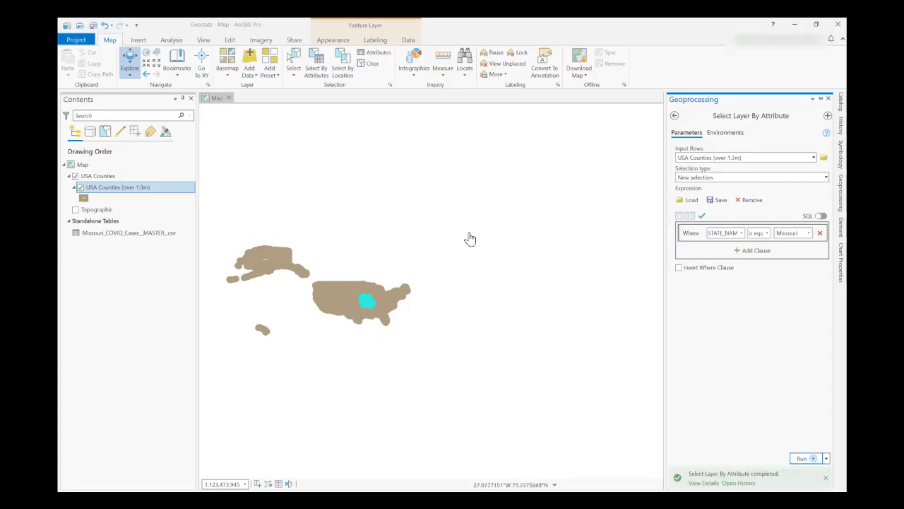
Export the selected Missouri features from USA Counties (over 1:3m) to Geostats.gdb as a feature class named MO_Counties
left_click(121, 193)
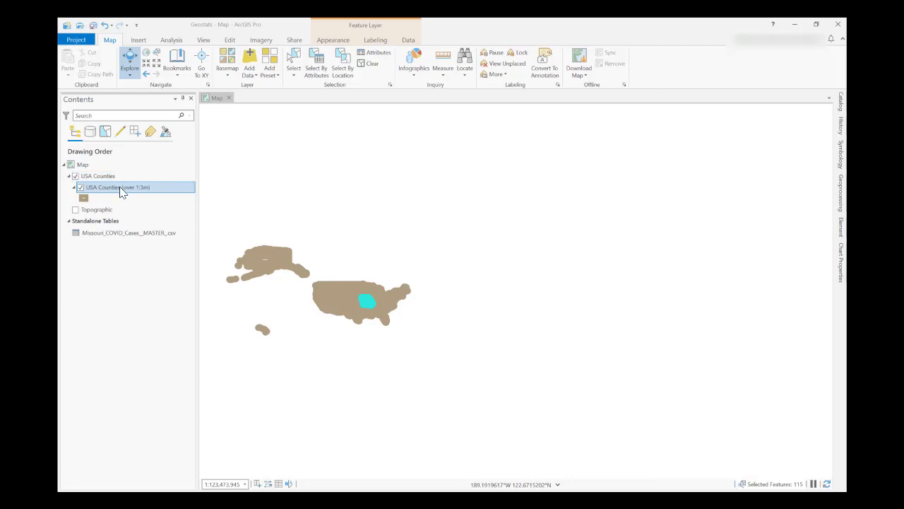
right_click(123, 193)
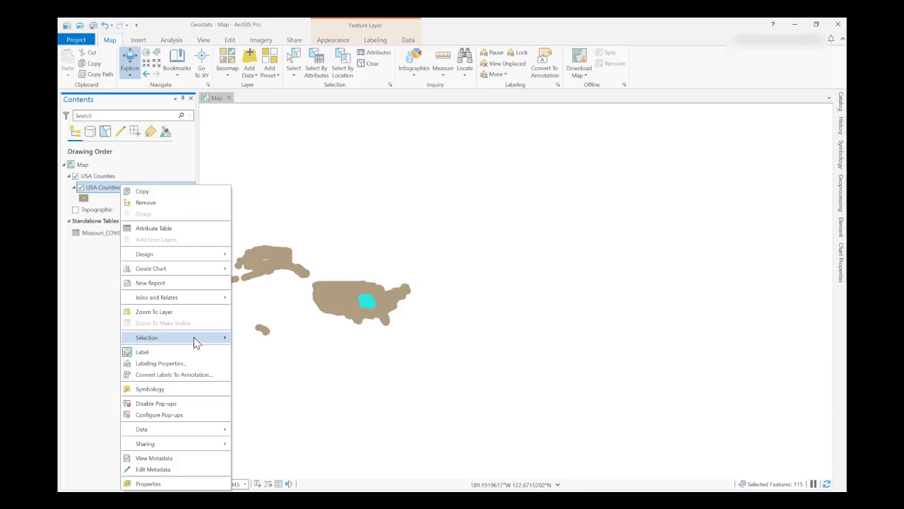
mouse_move(192, 430)
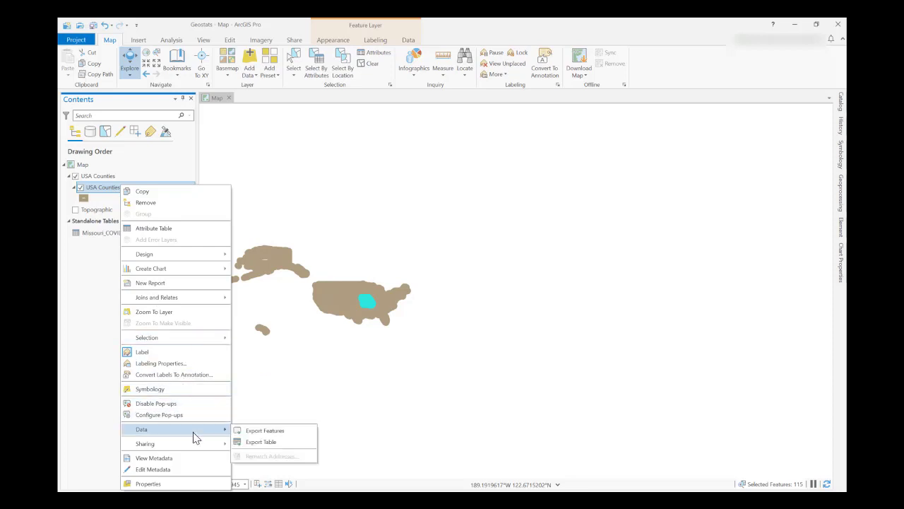
left_click(290, 430)
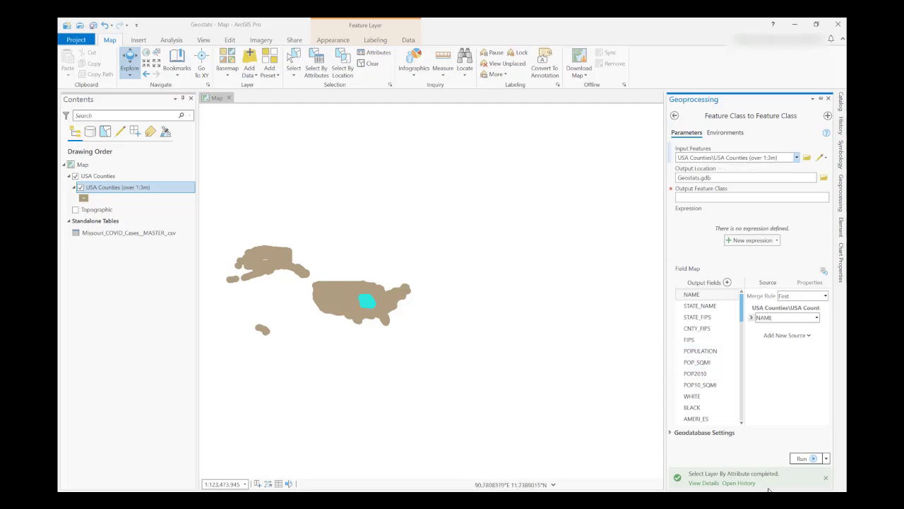
left_click(804, 463)
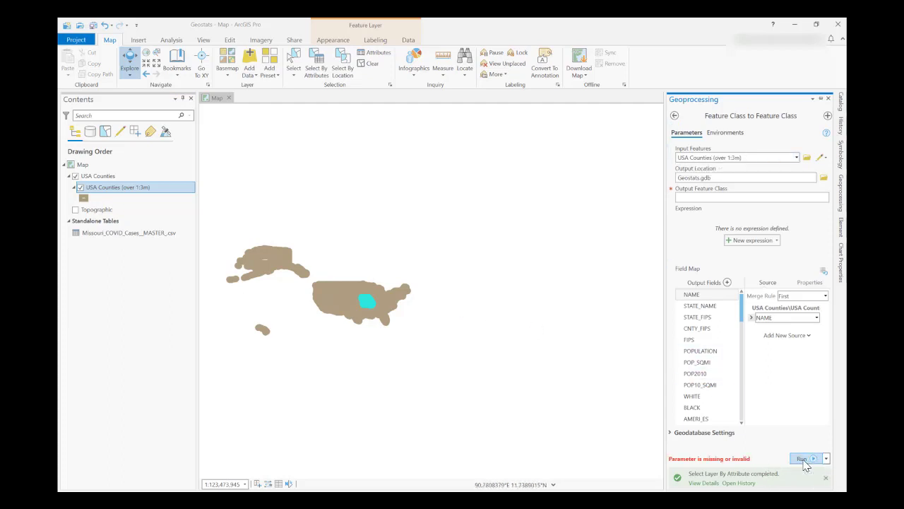
left_click(720, 198)
type("MC")
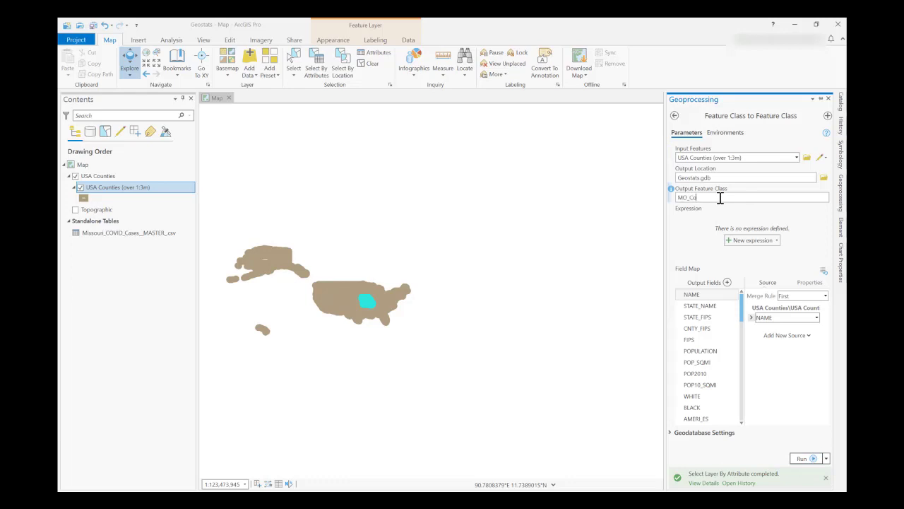
left_click(802, 463)
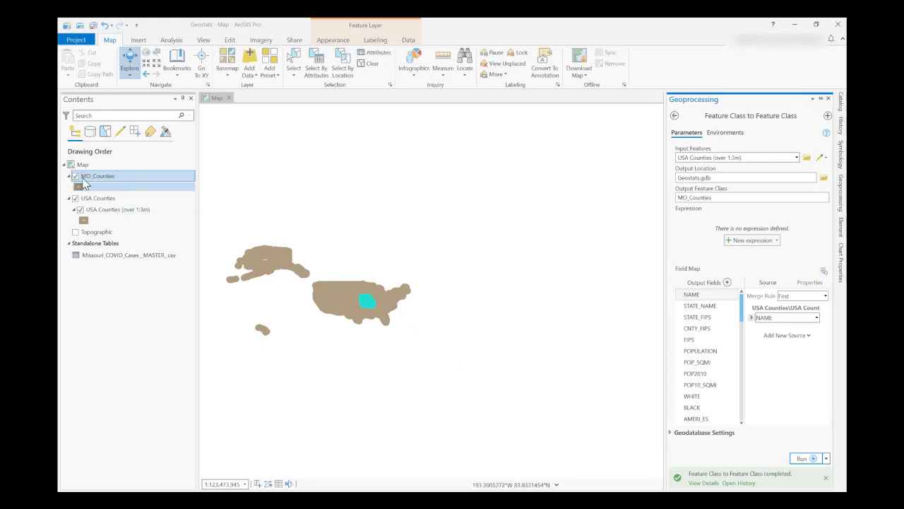
Turn off the USA Counties group layer and remove it from the map
left_click(76, 199)
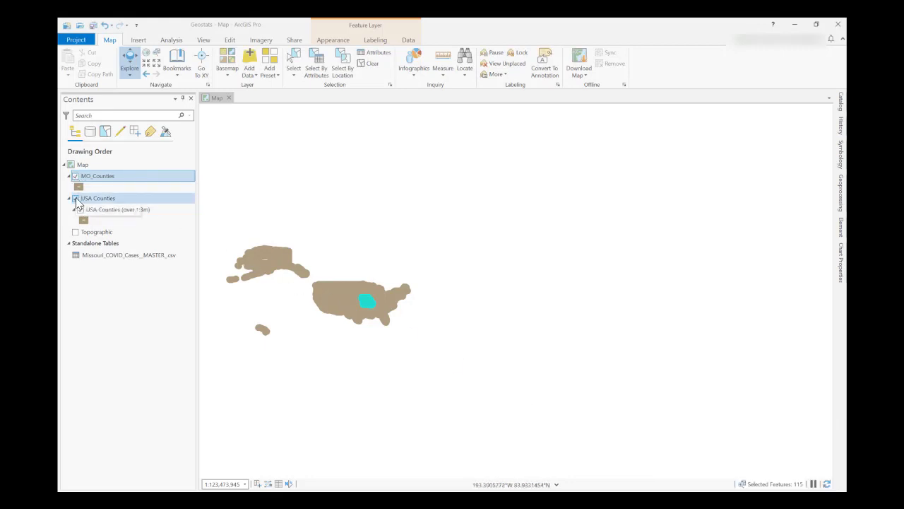
right_click(88, 198)
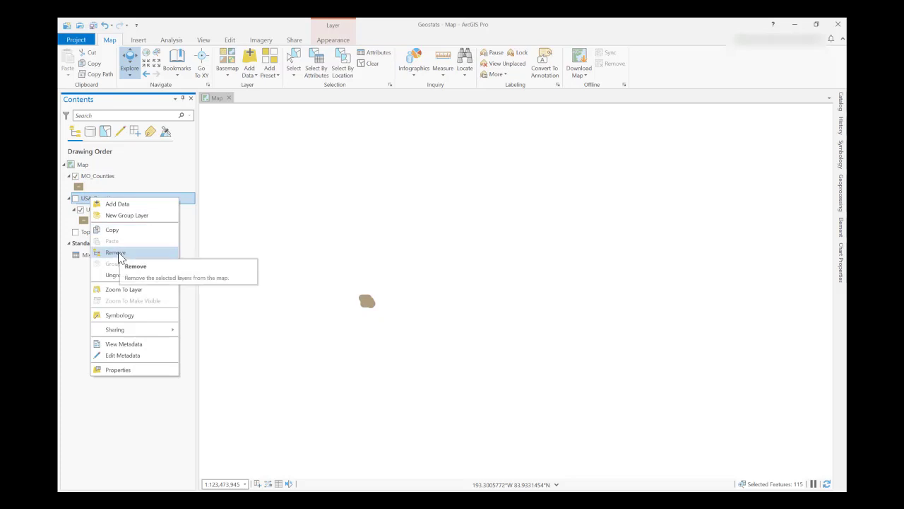
left_click(116, 253)
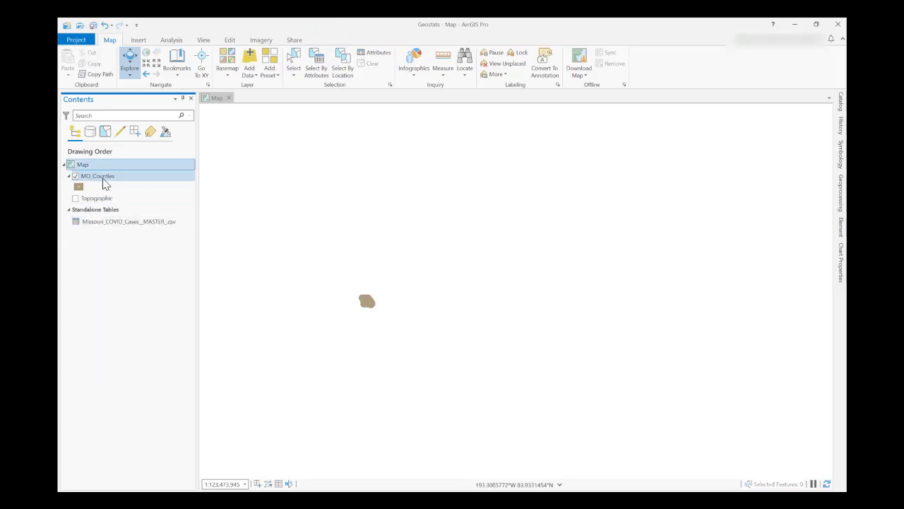
Apply the thinner Black Outline polygon symbol to MO_Counties and zoom the map to that layer's extent
left_click(83, 187)
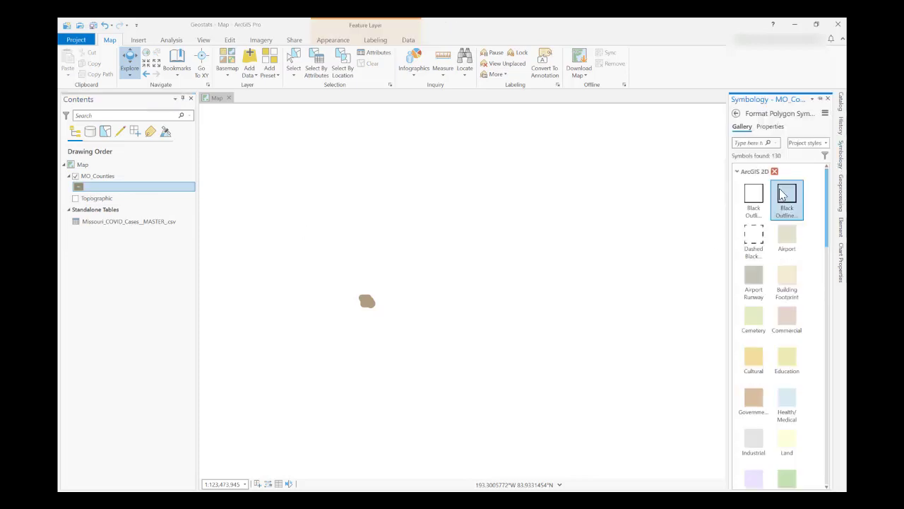
left_click(758, 200)
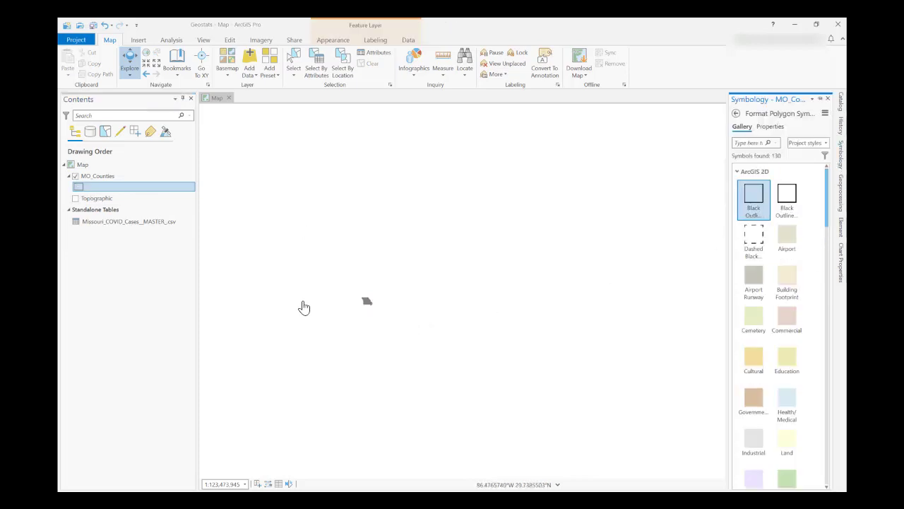
left_click(92, 181)
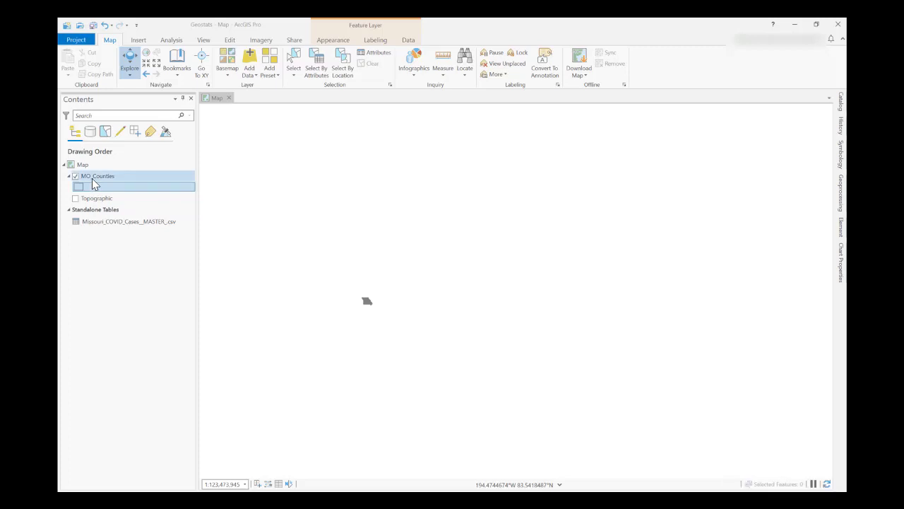
right_click(94, 183)
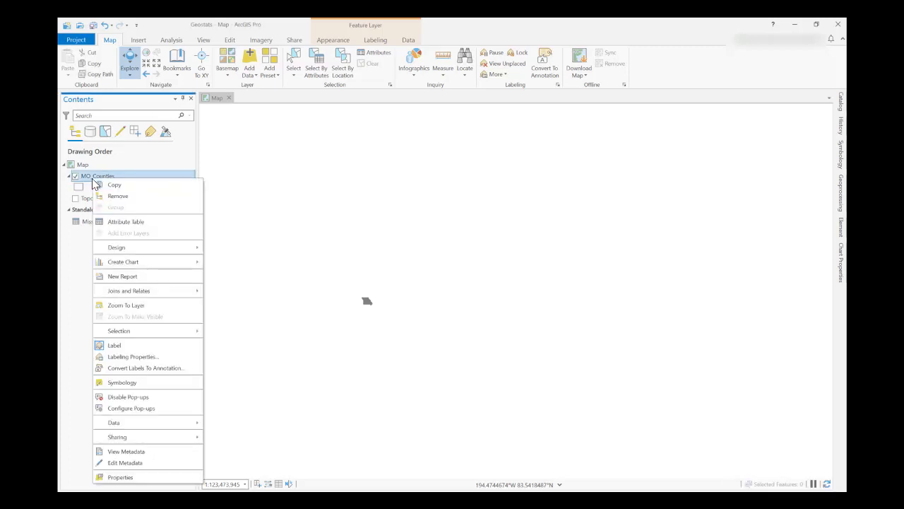
left_click(121, 308)
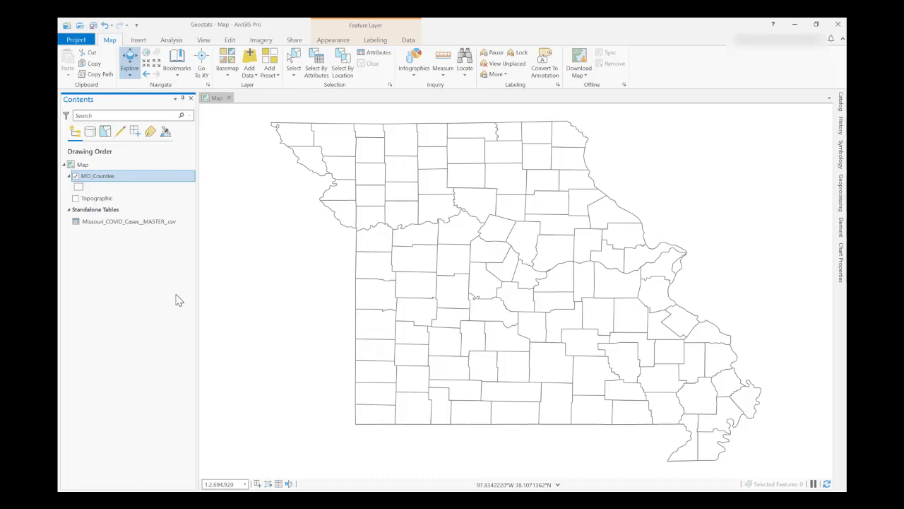
Open the MO_Counties attribute table to examine the exported county records and their fields
right_click(101, 181)
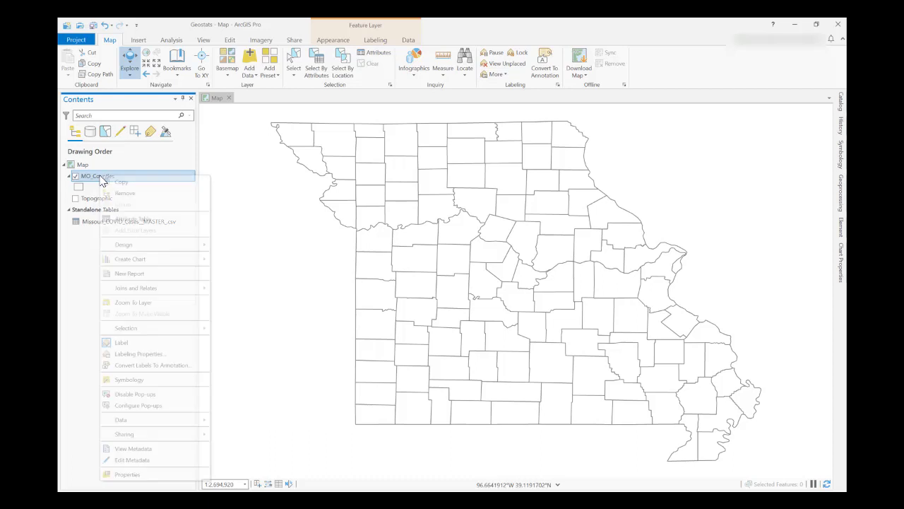
left_click(120, 220)
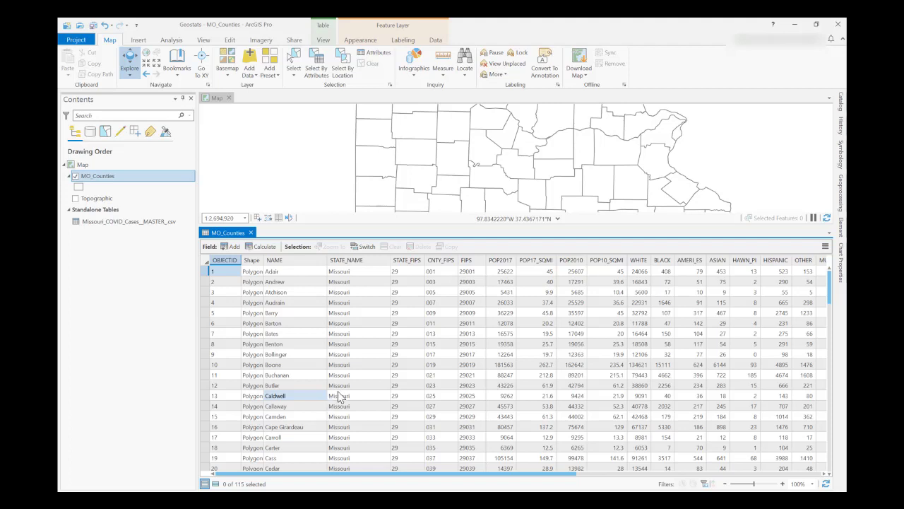
Examine the state name and population fields of the county records in the MO_Counties attribute table
left_click(341, 397)
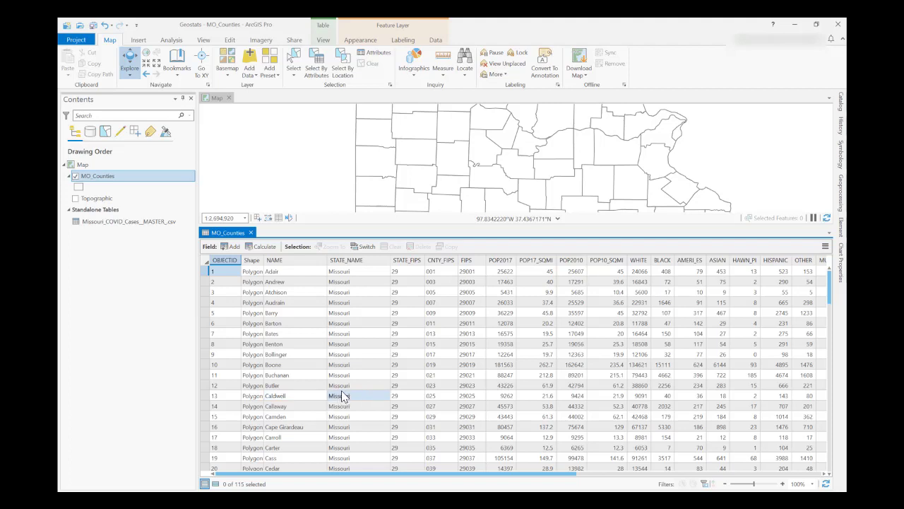
left_click(548, 272)
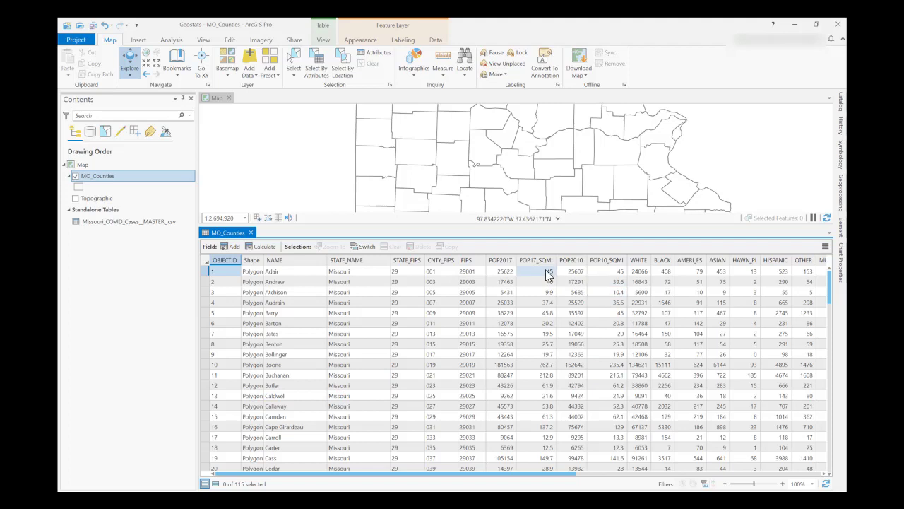
left_click(523, 325)
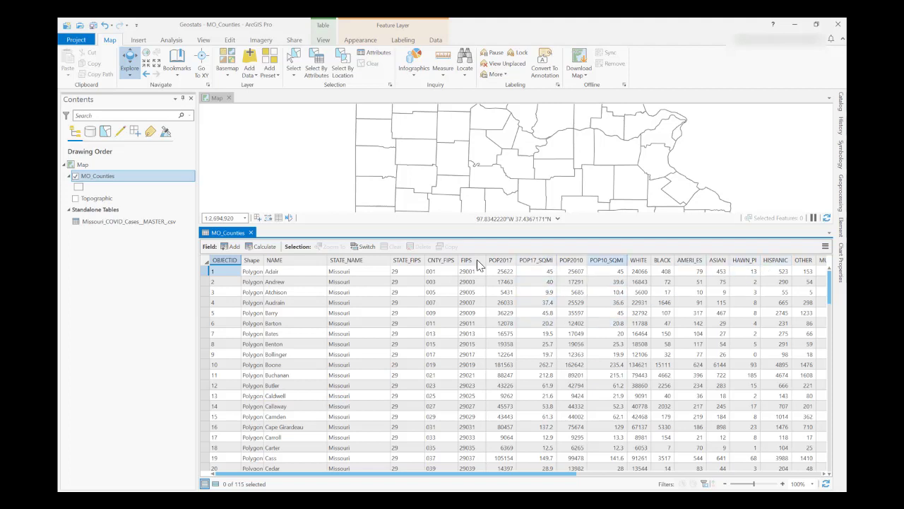
Open the Missouri_COVID_Cases__MASTER_csv table and examine its NAME, Cases and Deaths fields
left_click(117, 224)
right_click(116, 224)
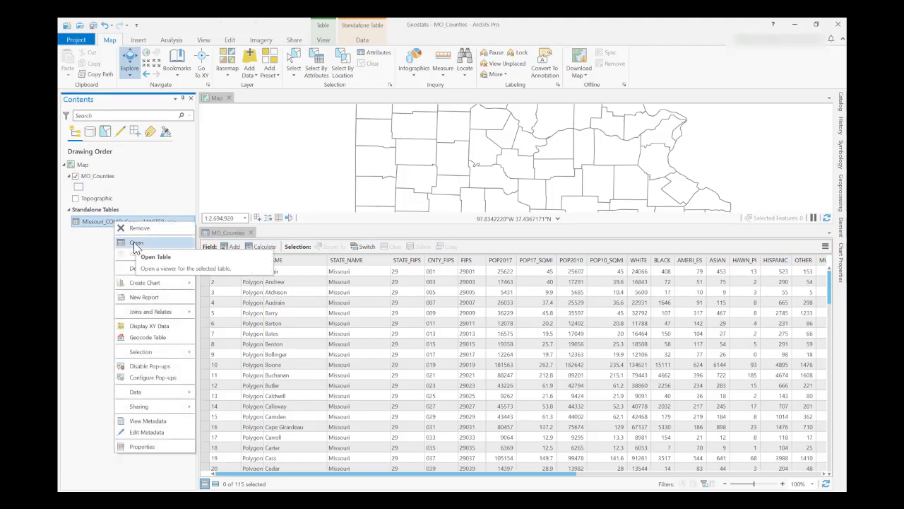
left_click(136, 244)
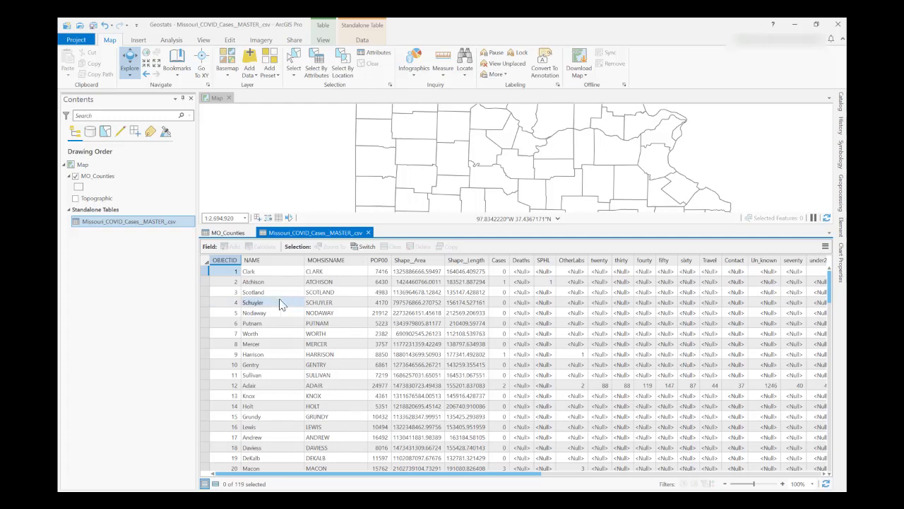
left_click(267, 264)
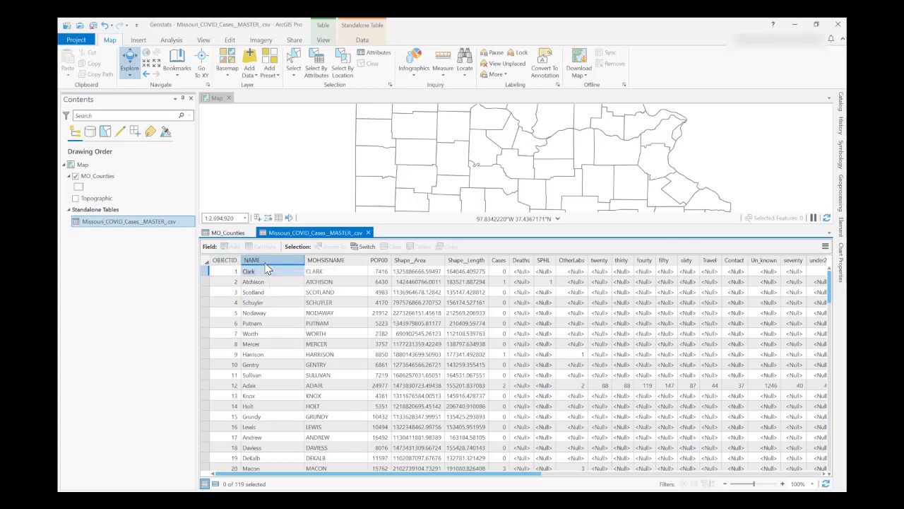
left_click(504, 263)
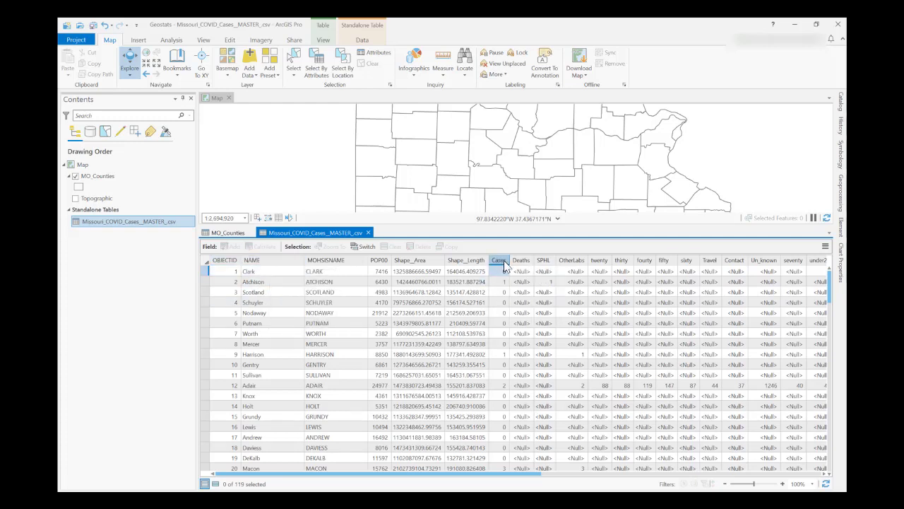
left_click(523, 261)
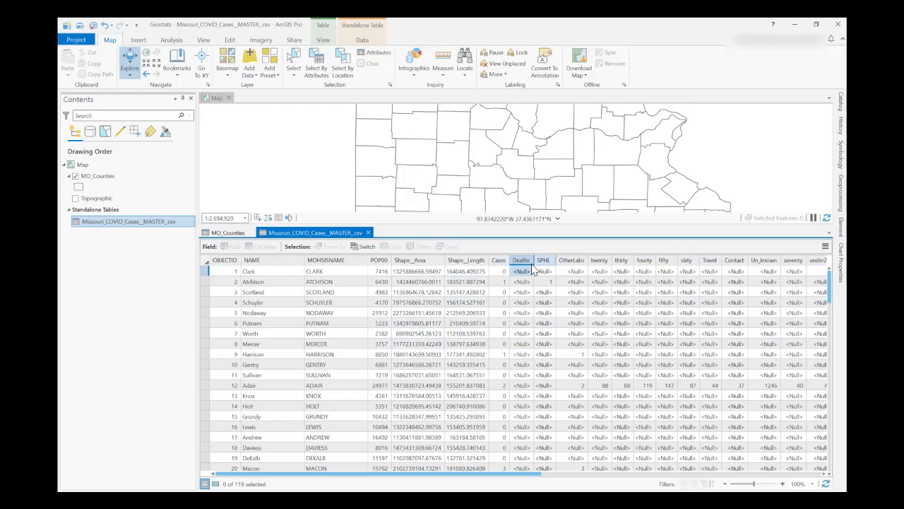
left_click(502, 263)
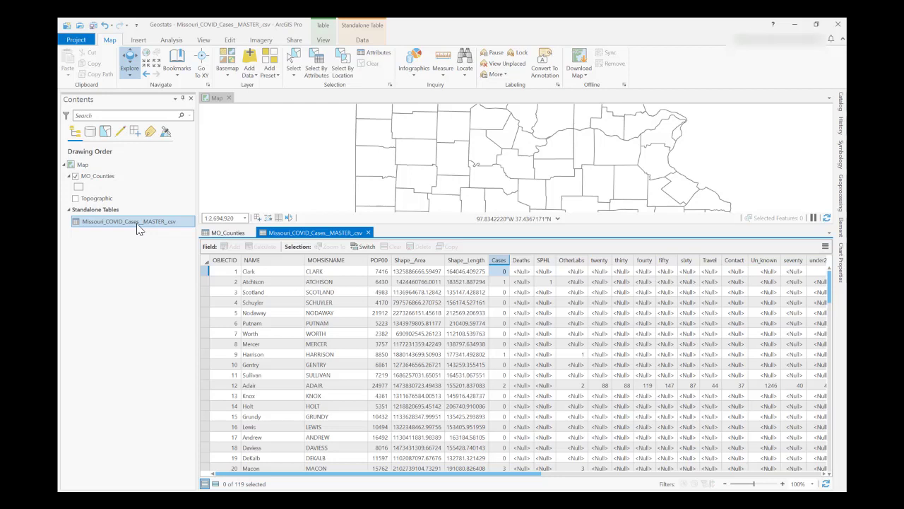
Join Missouri_COVID_Cases__MASTER_csv to MO_Counties using NAME as both the input and output join field, keeping all target features
right_click(102, 182)
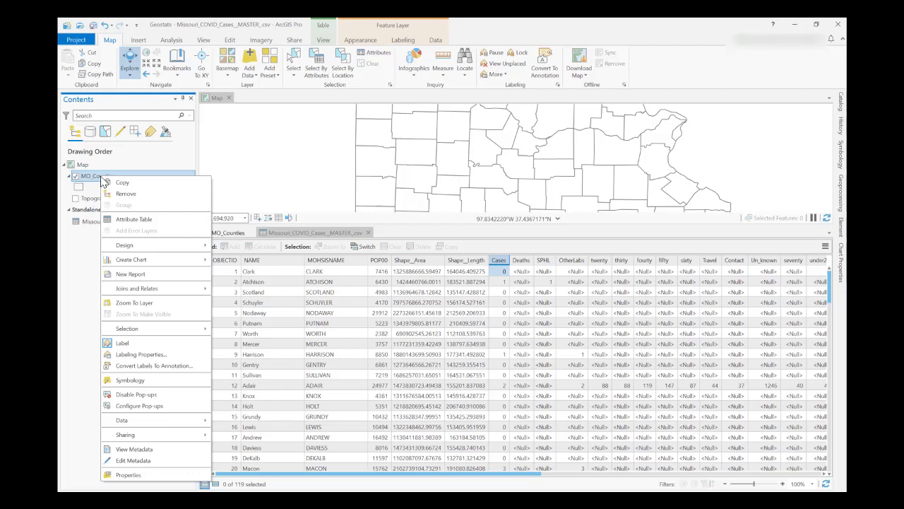
mouse_move(176, 293)
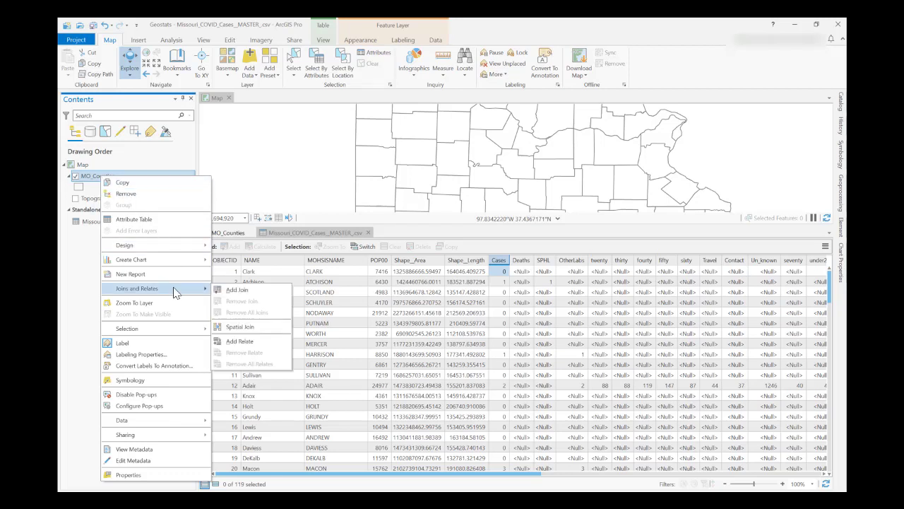
left_click(238, 291)
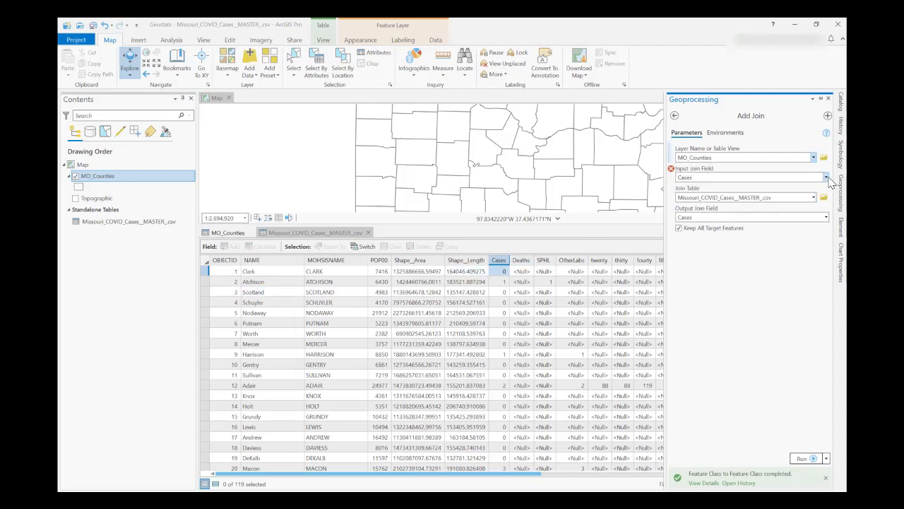
left_click(826, 177)
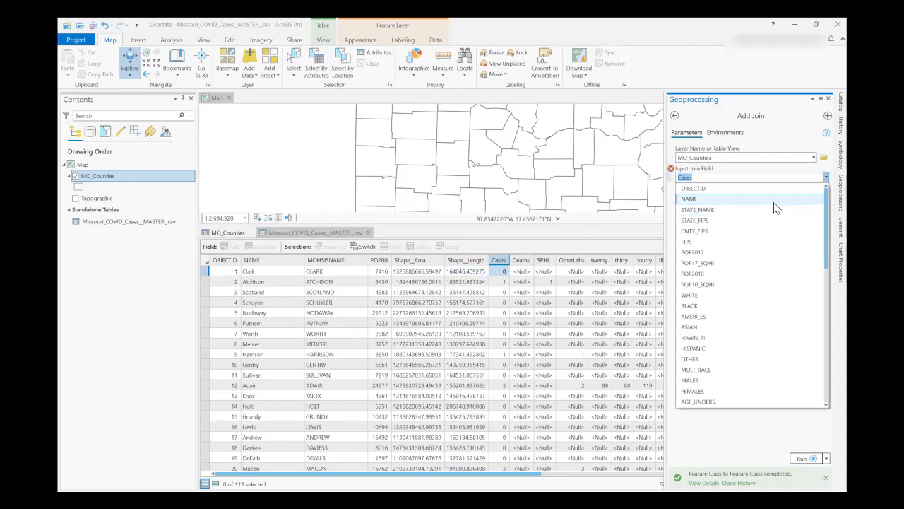
left_click(775, 199)
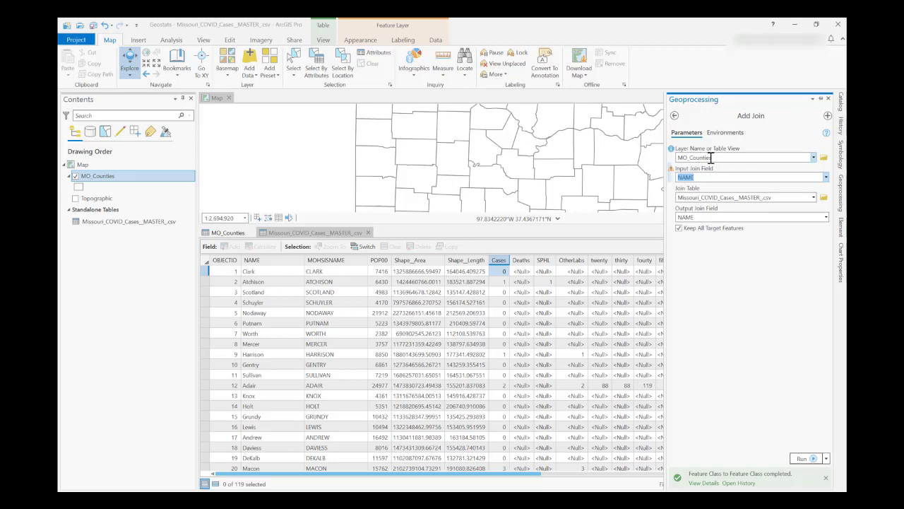
left_click(227, 233)
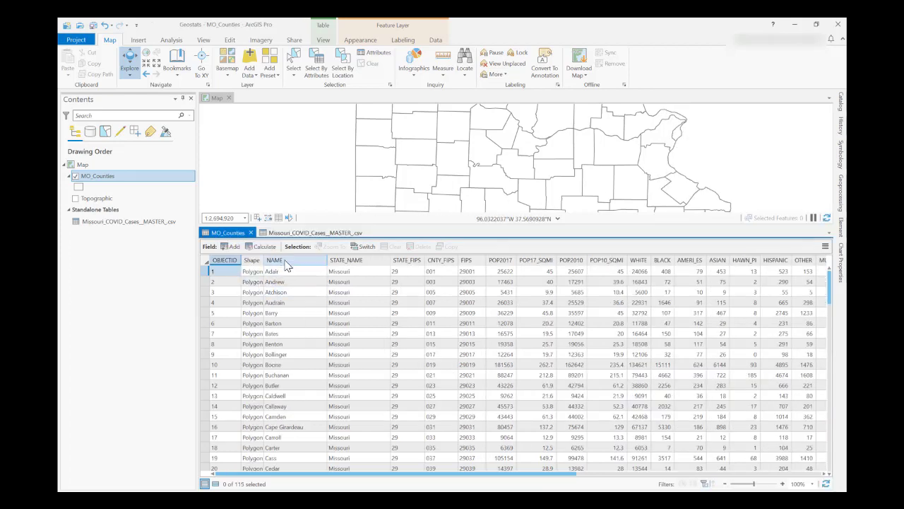
left_click(280, 260)
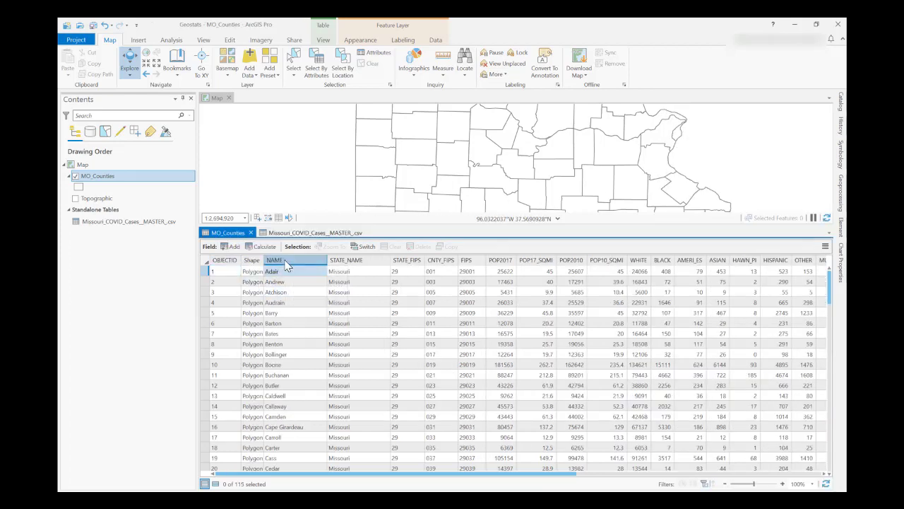
left_click(839, 202)
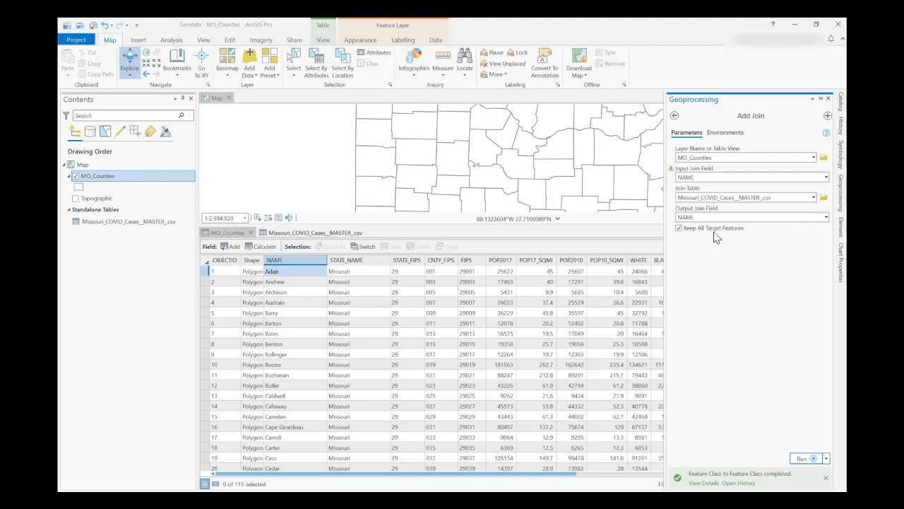
left_click(803, 459)
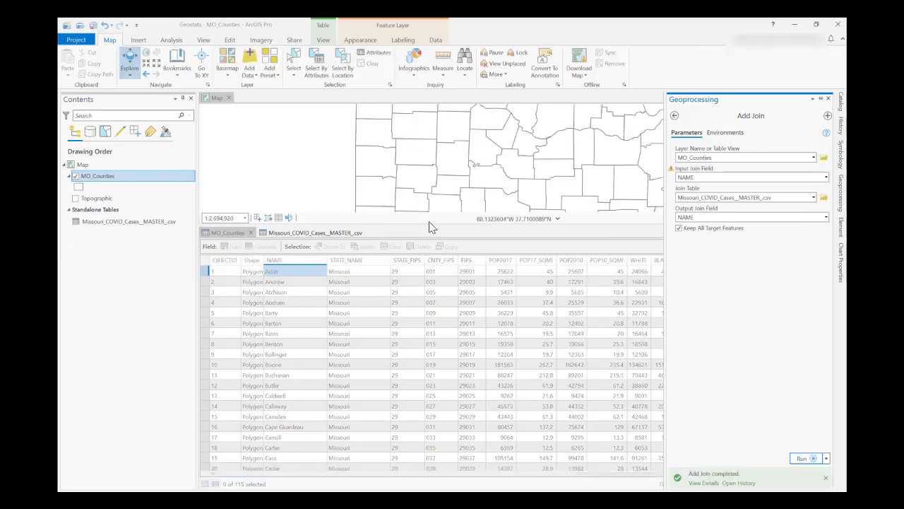
Inspect the joined COVID fields, especially Cases, in the MO_Counties attribute table
left_click(224, 239)
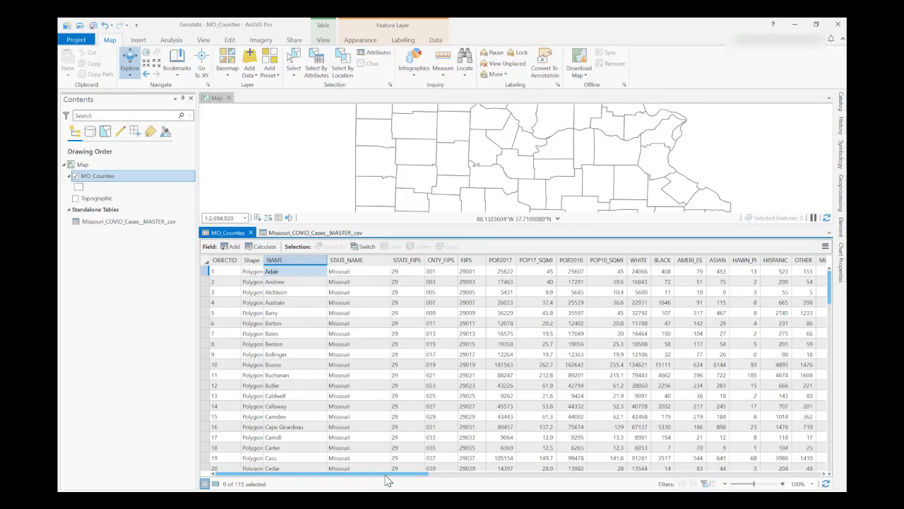
left_click_drag(387, 480, 751, 480)
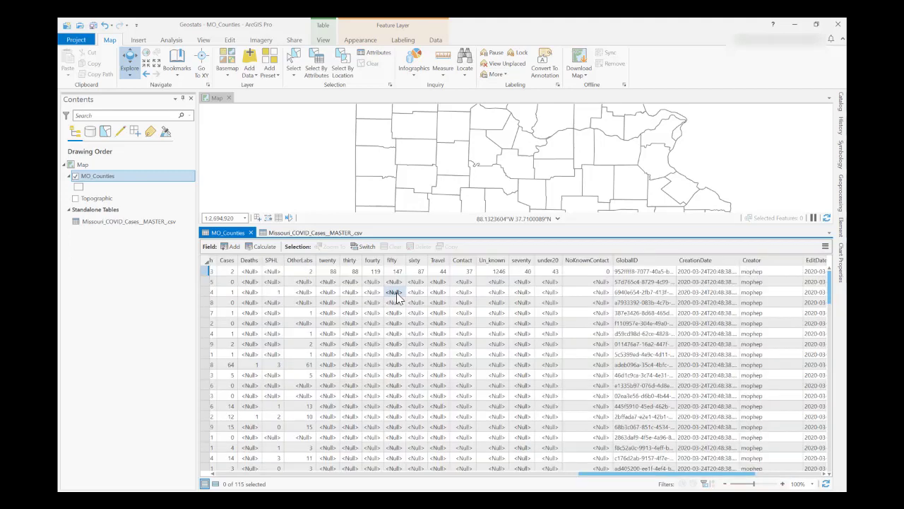
left_click(226, 261)
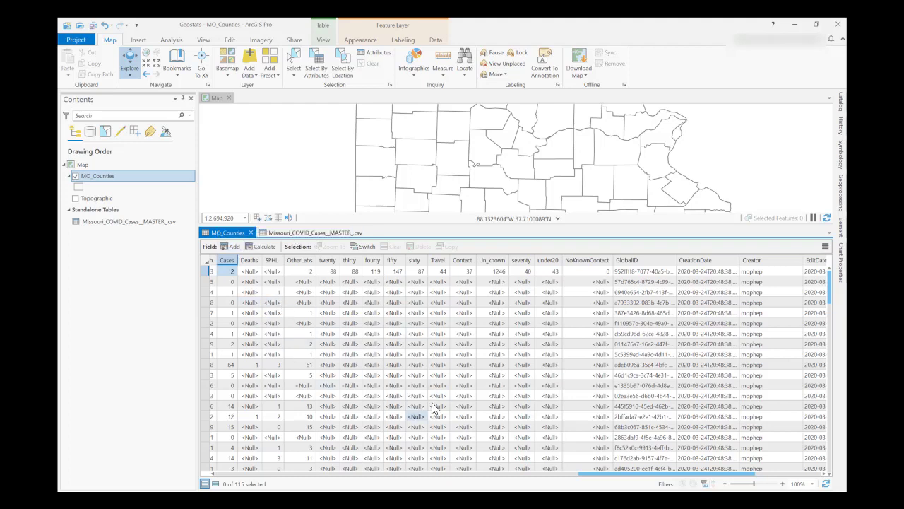
left_click_drag(602, 479, 233, 479)
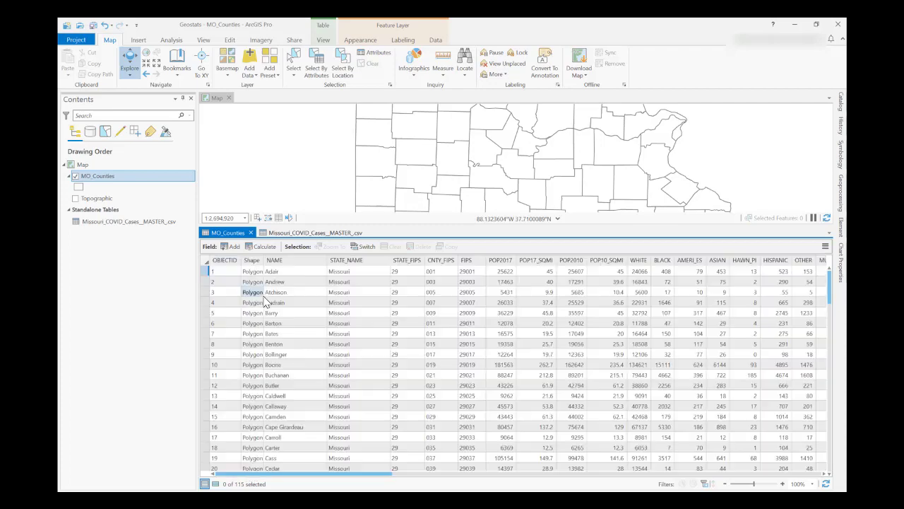
Select the adjacent MO_Counties records from St. Charles to St. Louis County whose joined COVID fields are null, and check their county names
scroll(303, 332, "down", 4)
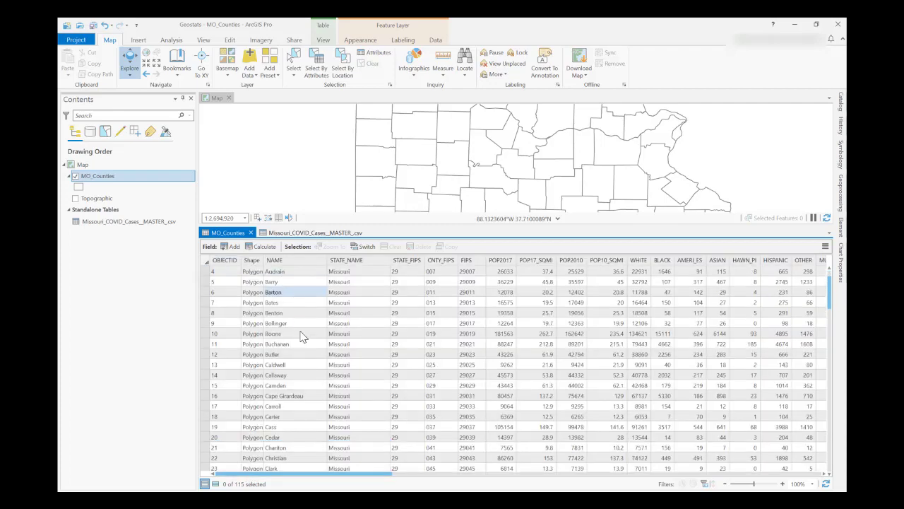
scroll(304, 350, "down", 11)
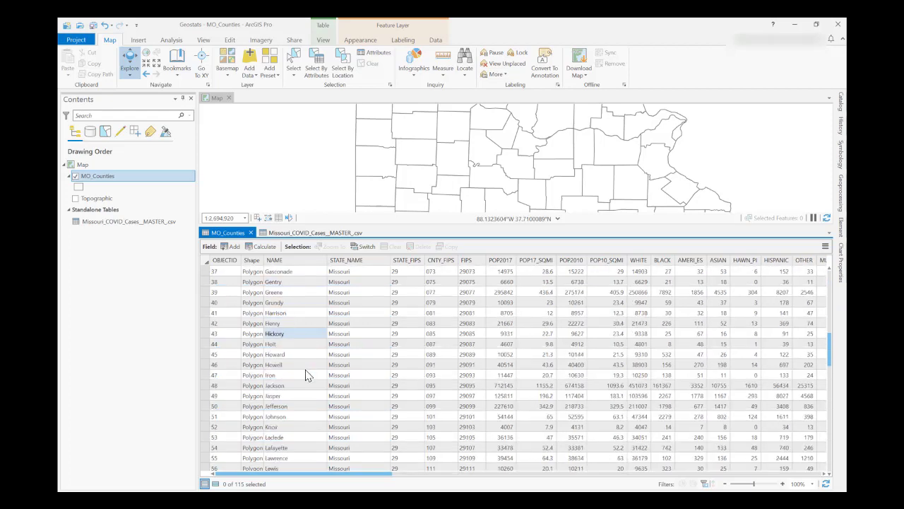
scroll(305, 375, "down", 11)
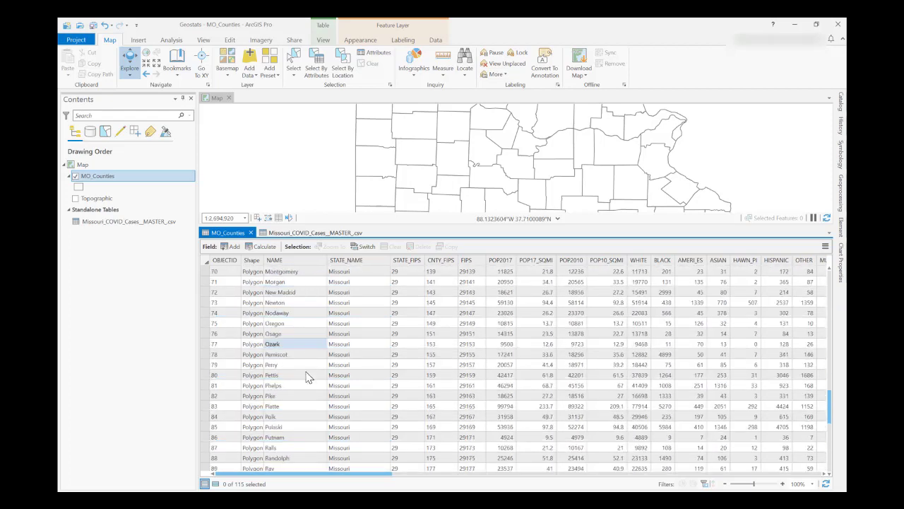
scroll(308, 376, "down", 4)
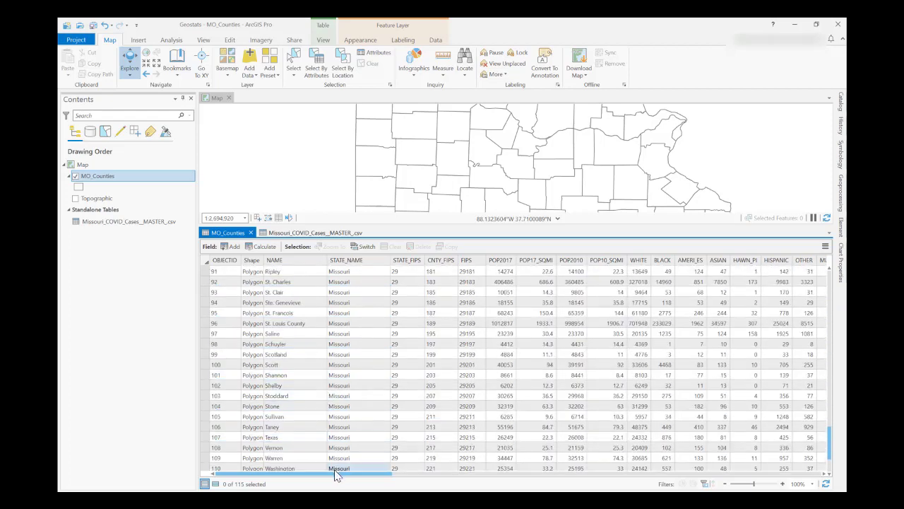
left_click_drag(335, 479, 498, 481)
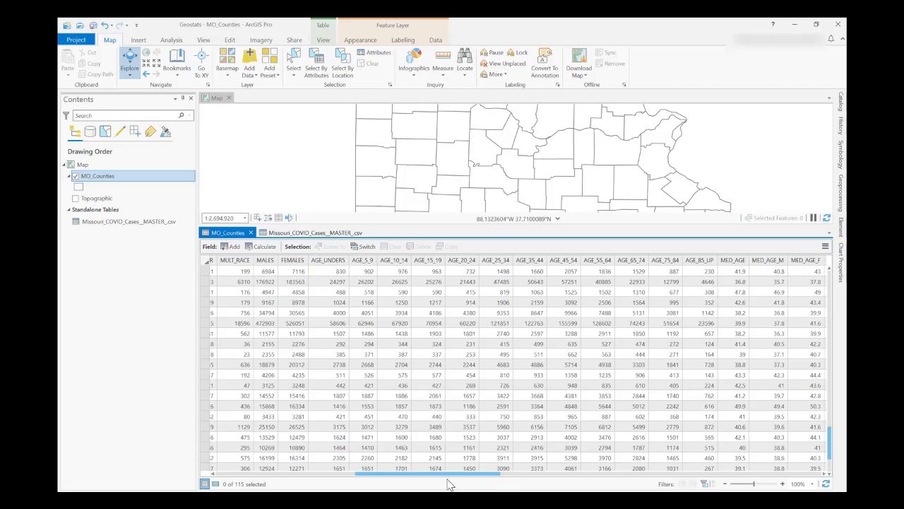
left_click_drag(453, 474, 652, 486)
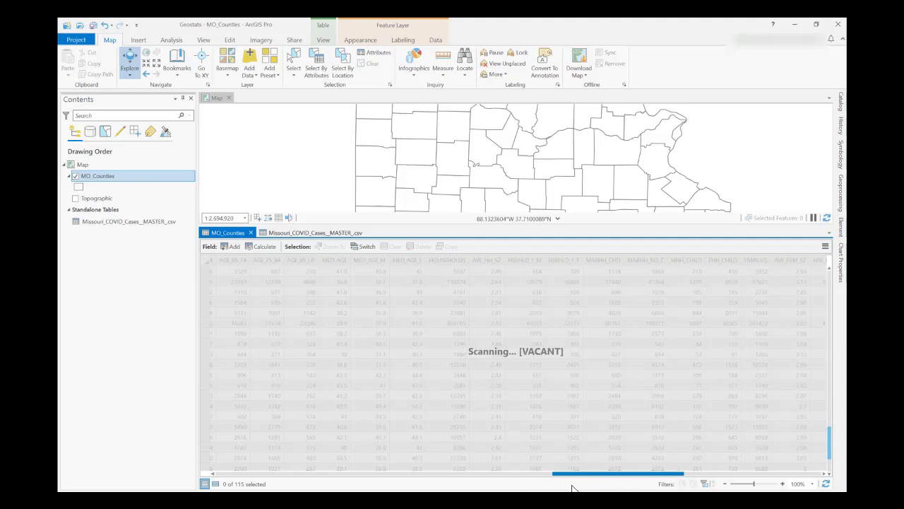
left_click_drag(572, 487, 574, 487)
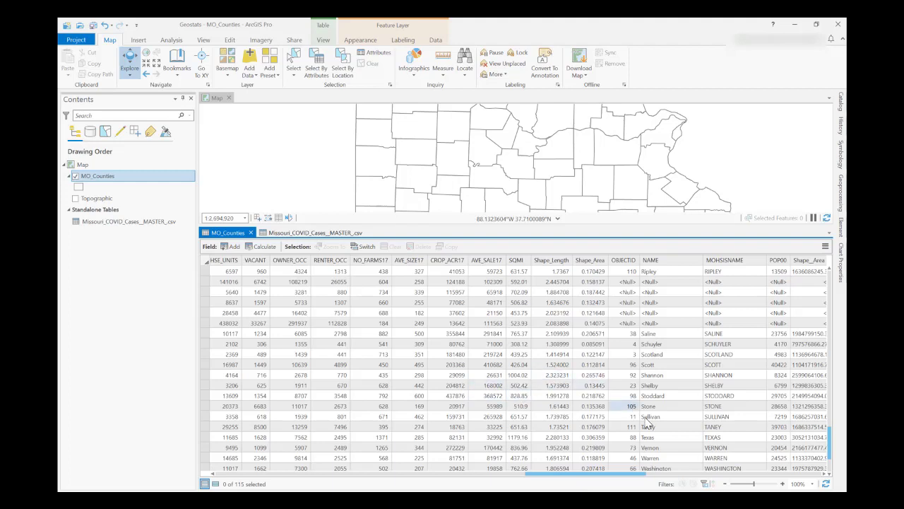
left_click_drag(612, 480, 652, 483)
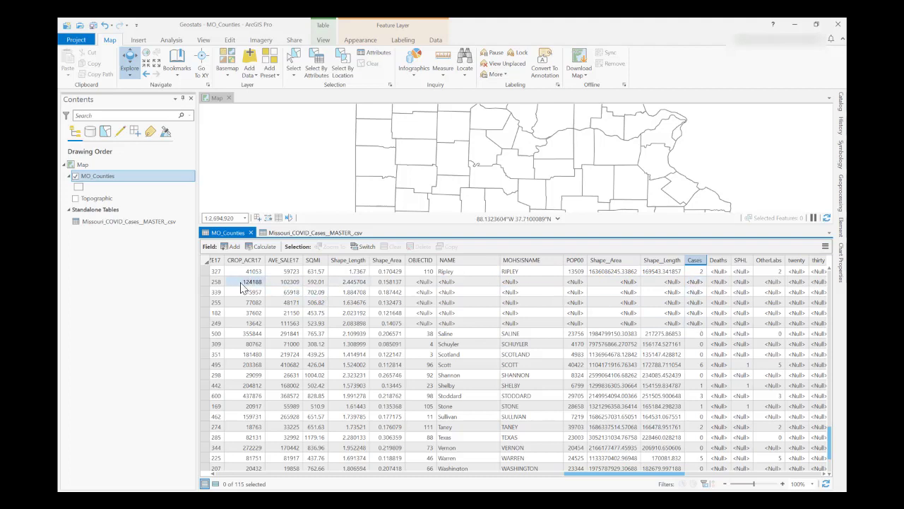
left_click_drag(206, 281, 200, 327)
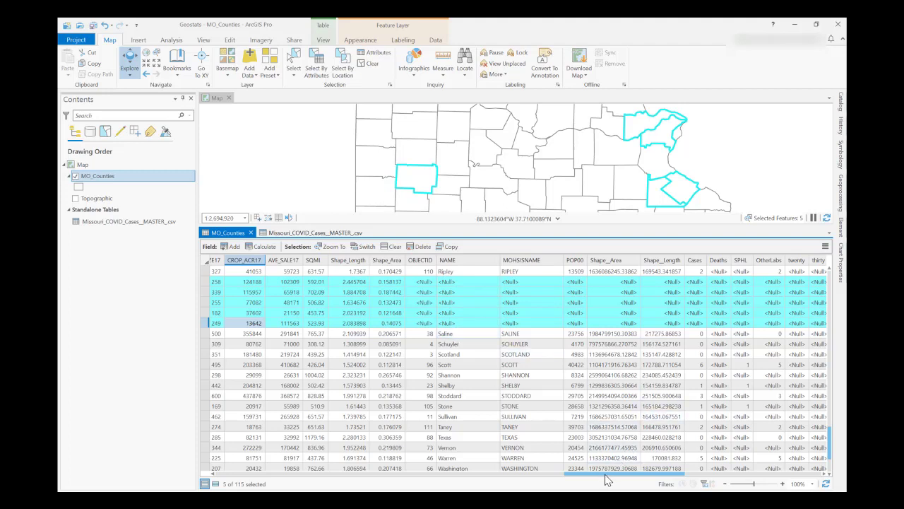
left_click_drag(611, 479, 253, 475)
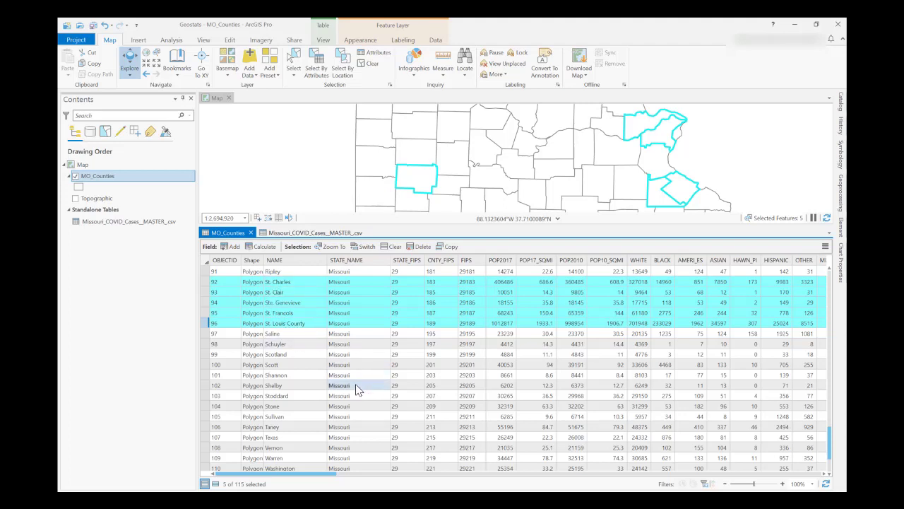
Find the St and Ste county records in Missouri_COVID_Cases__MASTER_csv and check how their NAME and MOHSISNAME values are spelled
left_click(116, 226)
right_click(116, 226)
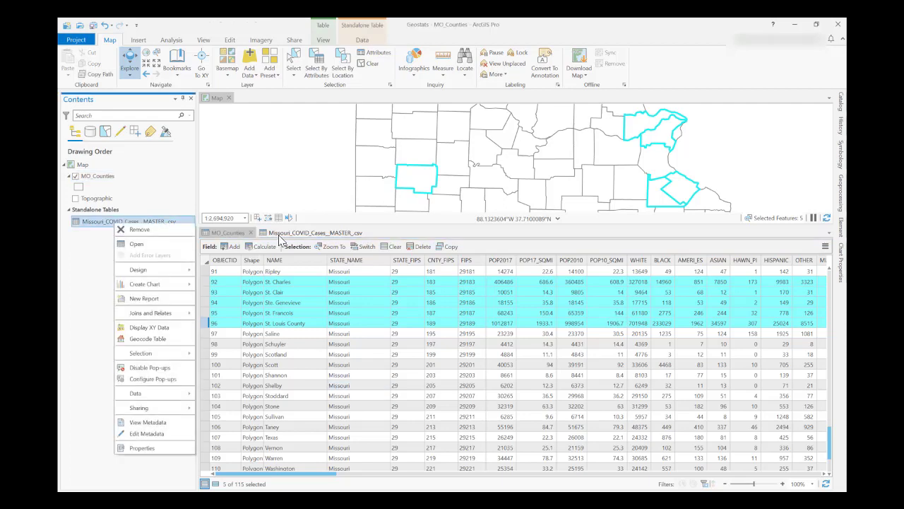
left_click(279, 236)
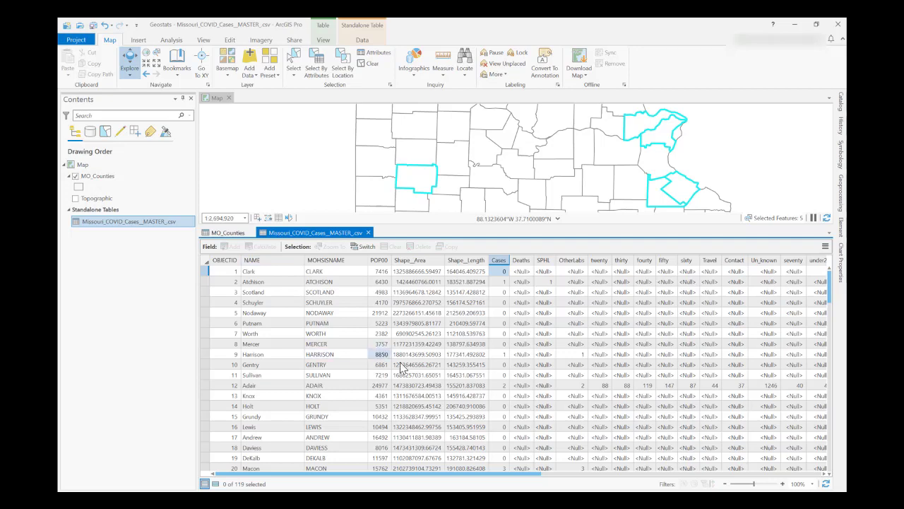
scroll(832, 288, "down", 8)
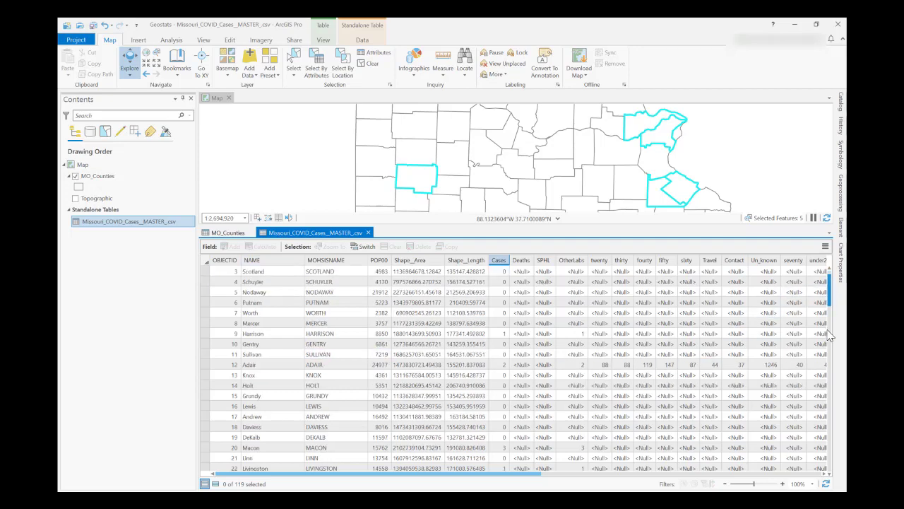
left_click_drag(833, 447, 840, 381)
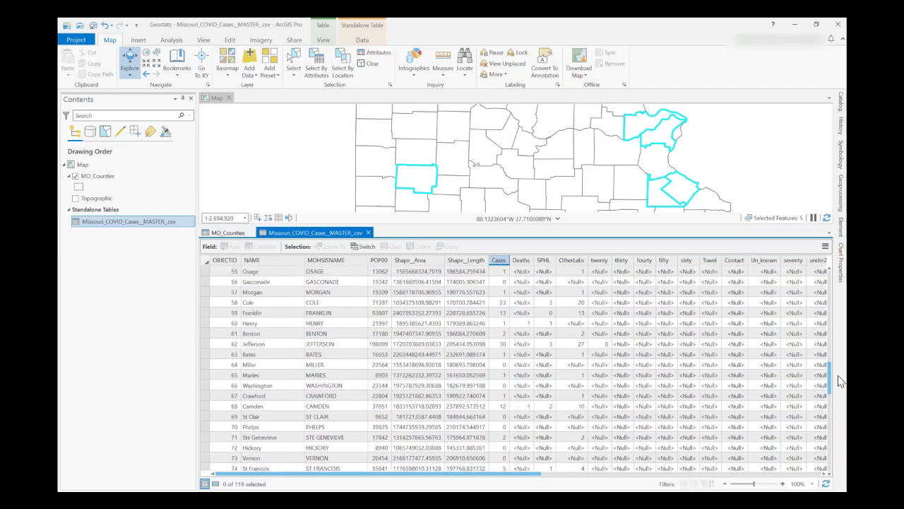
left_click(316, 419)
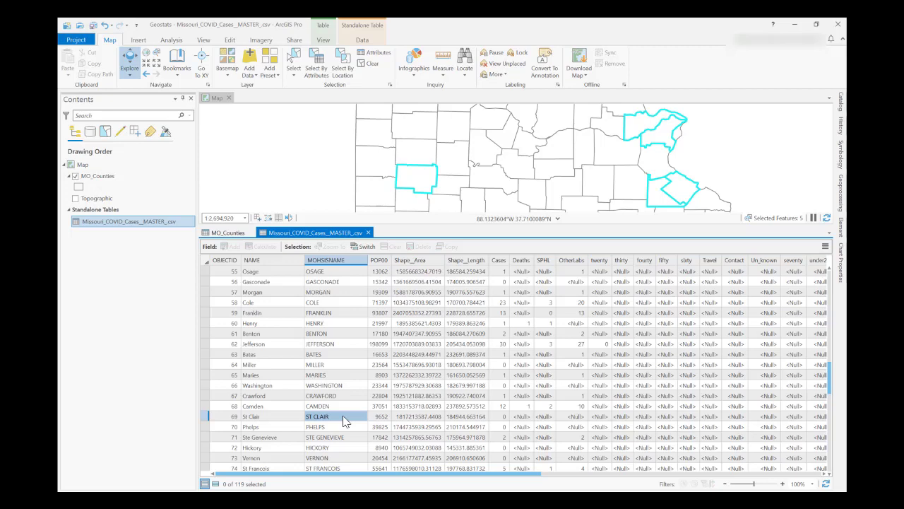
Sort the MO_Counties table ascending by NAME and compare its St. and Ste. county spellings with the COVID table
left_click(226, 235)
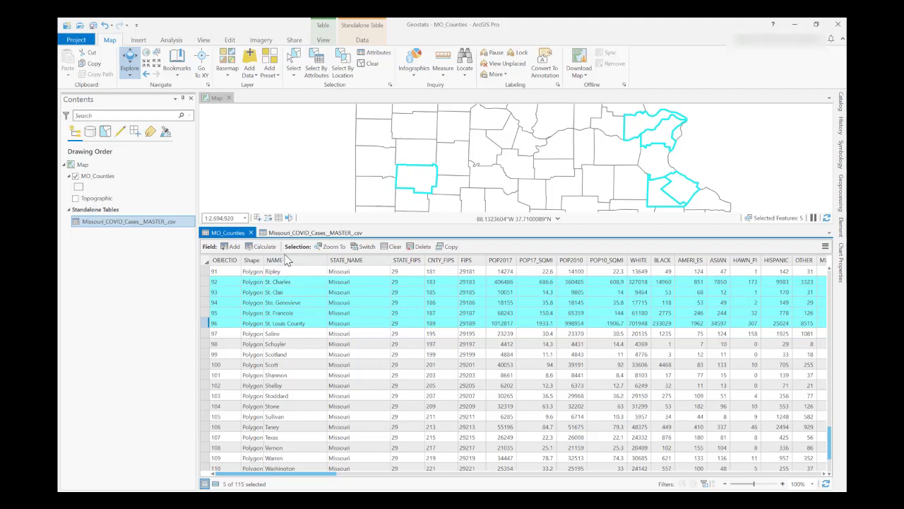
mouse_move(286, 267)
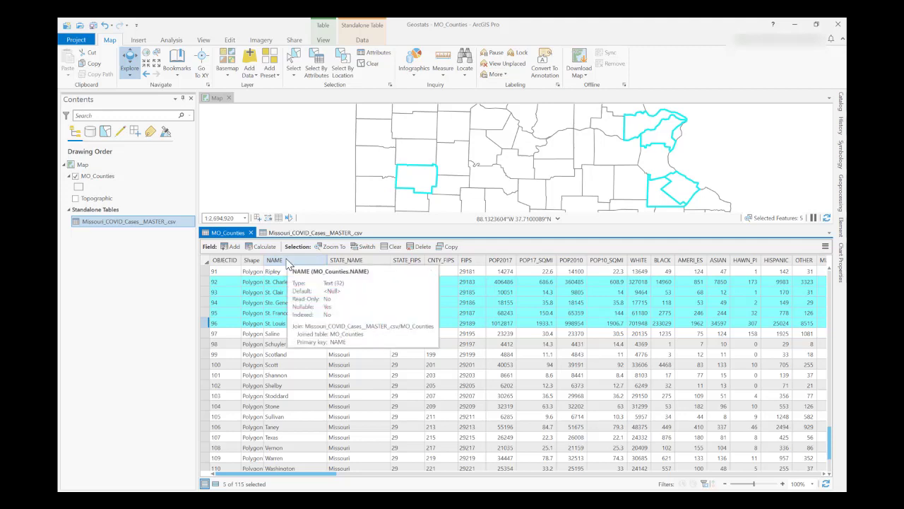
right_click(288, 263)
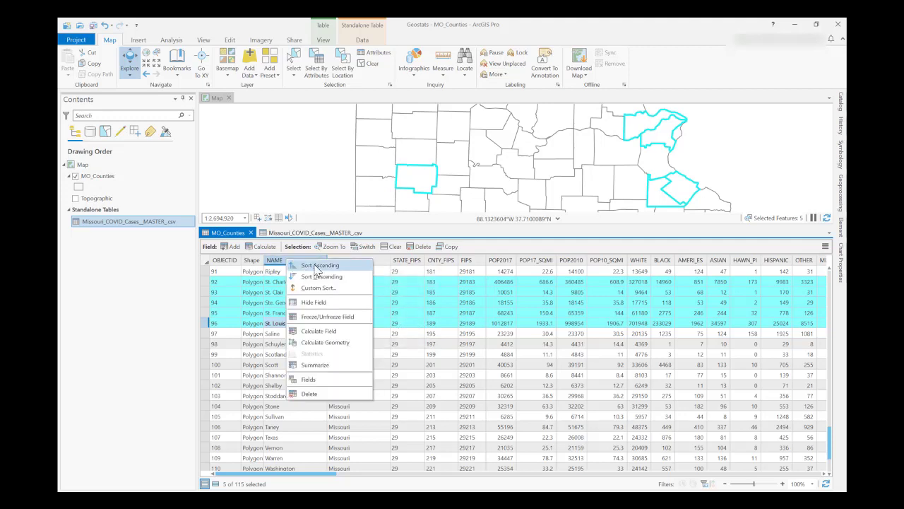
left_click(315, 266)
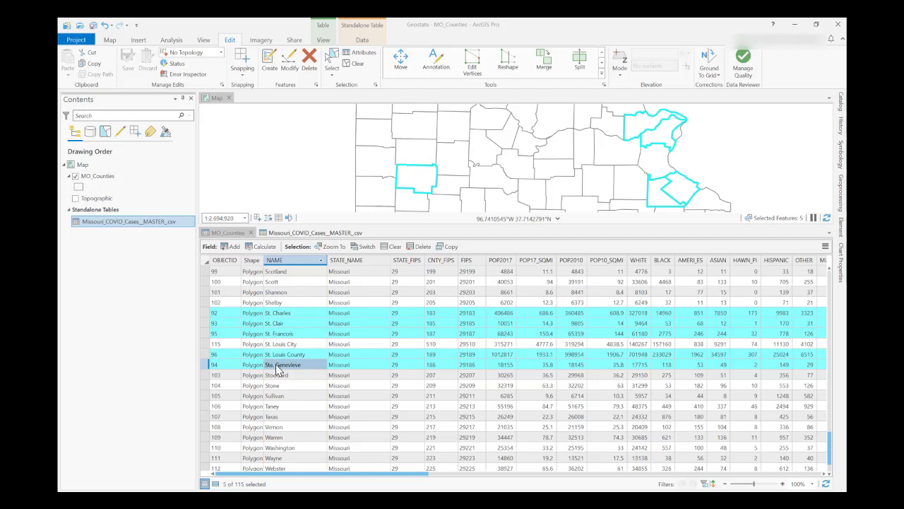
left_click(317, 234)
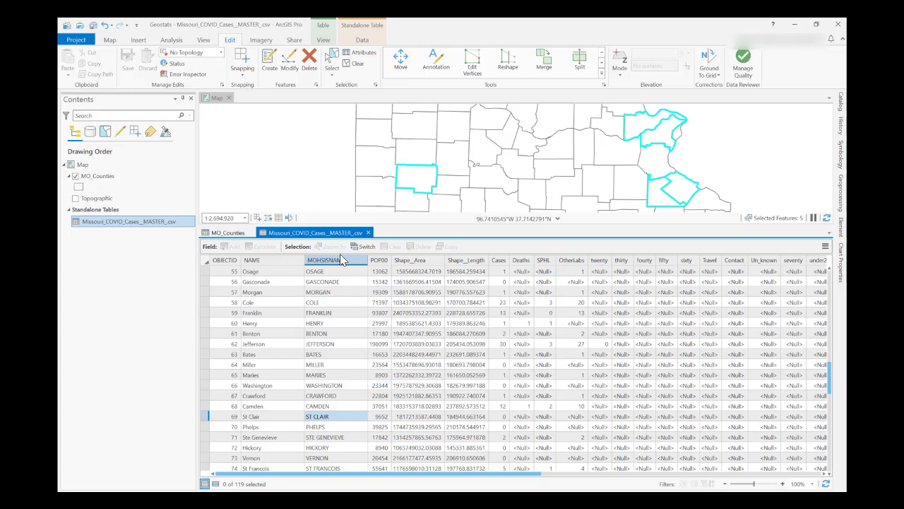
left_click(228, 232)
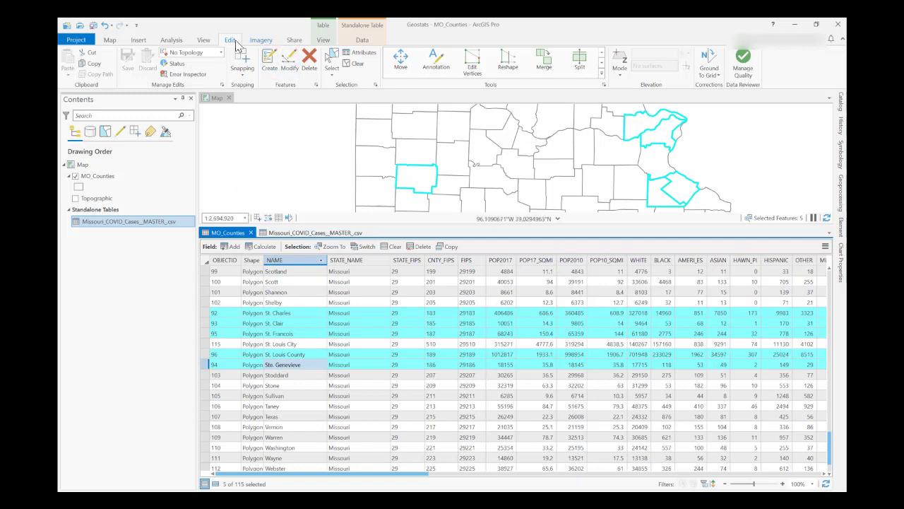
Edit the MO_Counties NAME values to St Charles, St Clair, St Francois, St Louis, St Louis City and Ste Genevieve, matching the COVID table
left_click(270, 315)
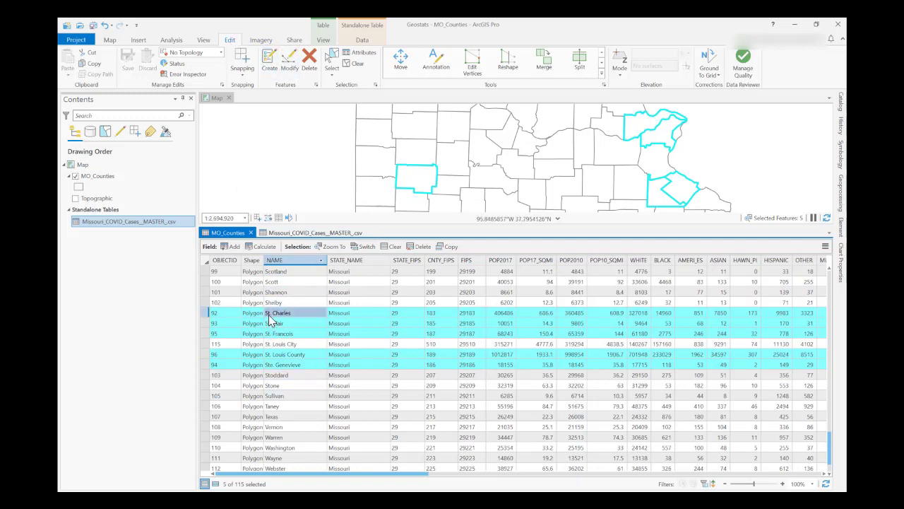
left_click(275, 316)
left_click(273, 313)
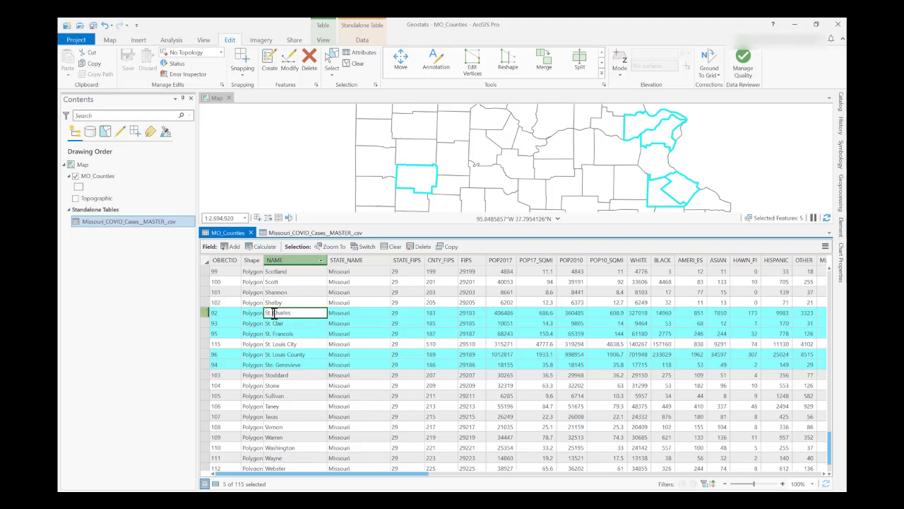
key("BackSpace")
key("BackSpace")
type(".")
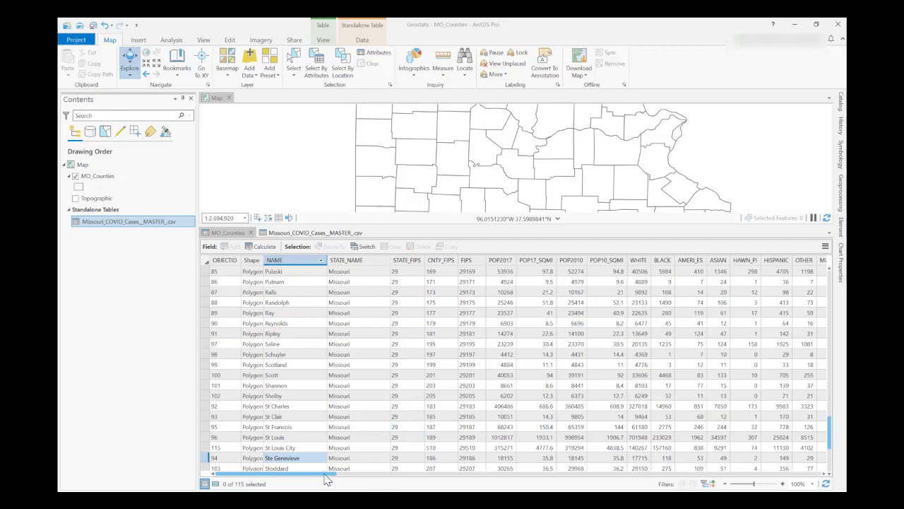
Review the joined Cases field throughout the MO_Counties table, checking that the renamed counties have values
left_click_drag(325, 474, 683, 474)
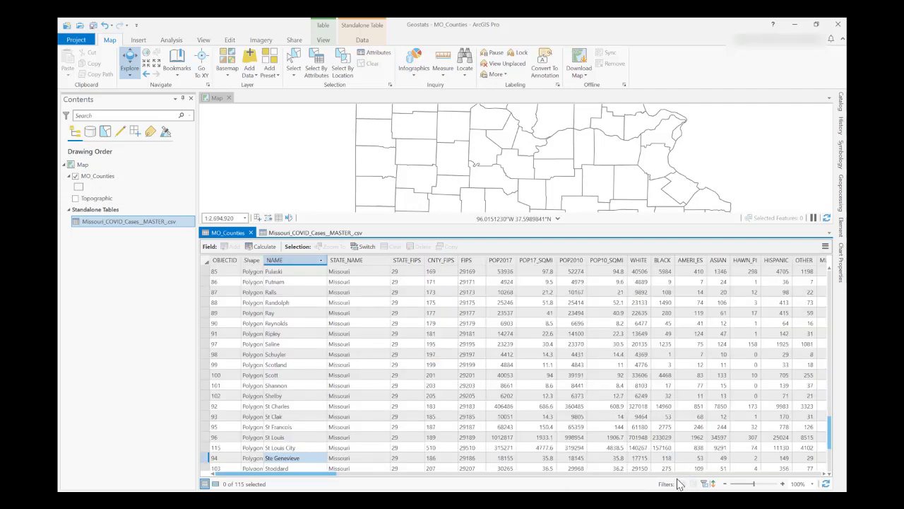
left_click(269, 474)
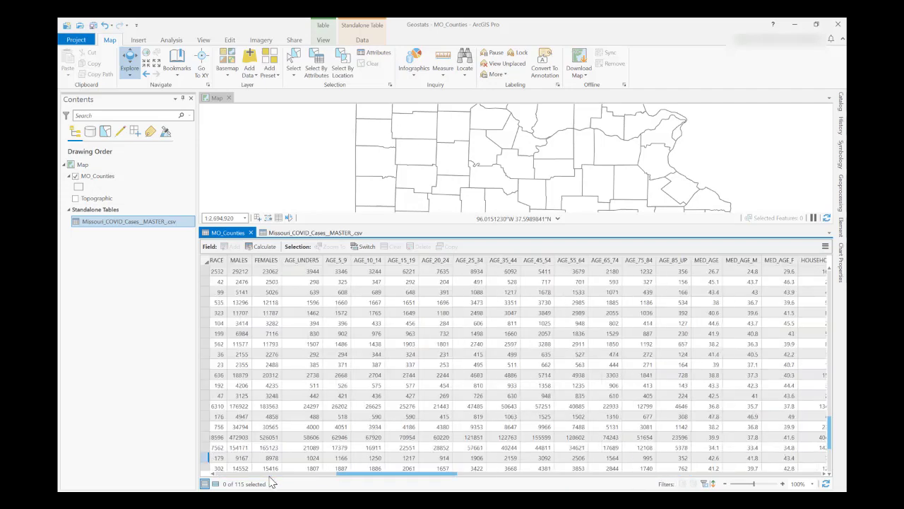
left_click_drag(378, 479, 696, 487)
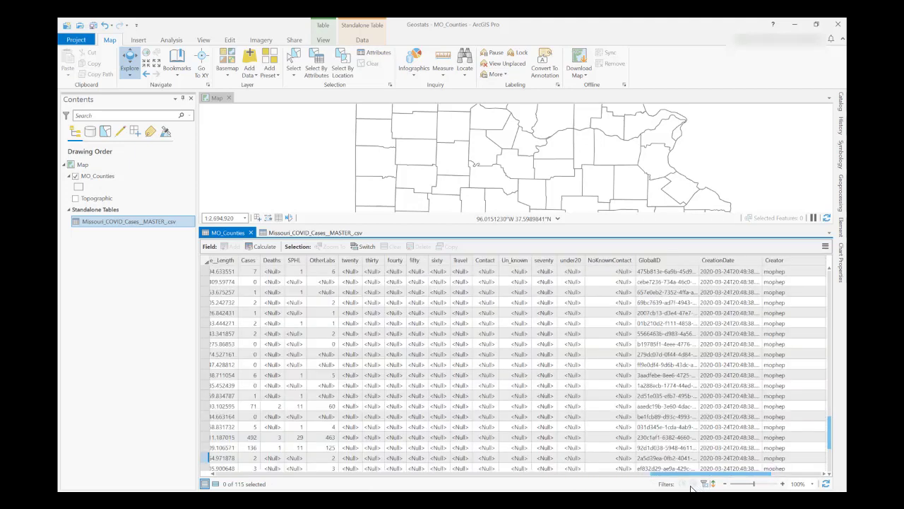
left_click(251, 263)
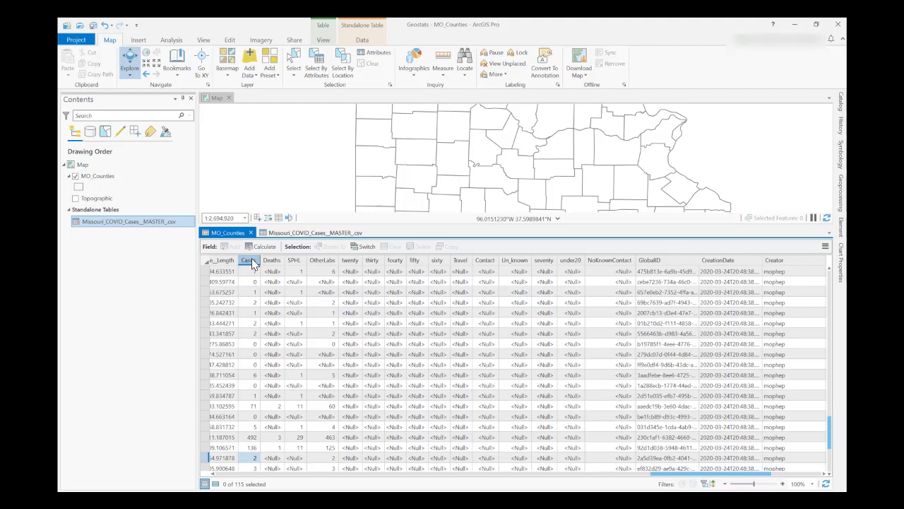
scroll(248, 422, "down", 5)
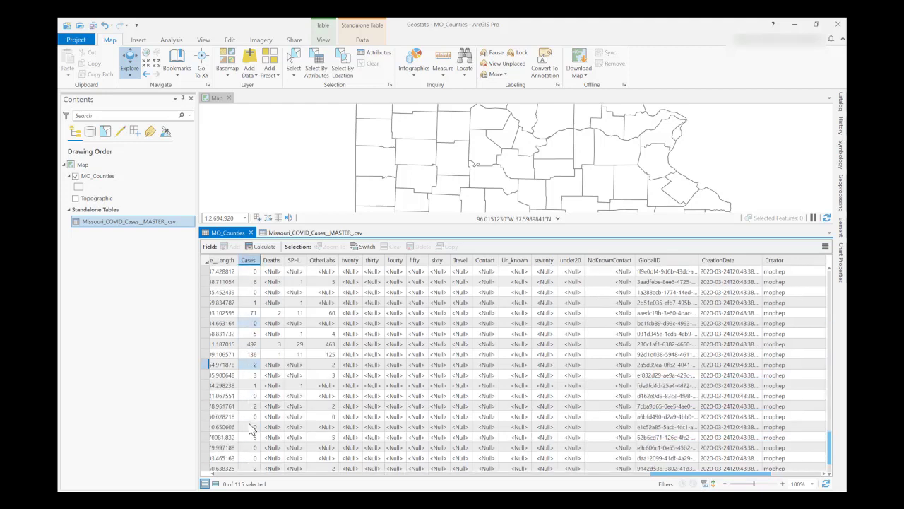
scroll(251, 426, "up", 5)
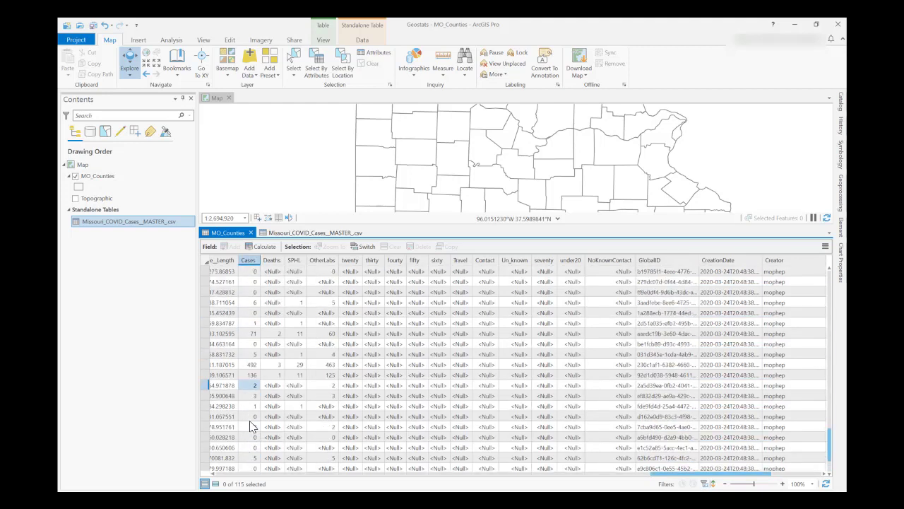
scroll(247, 416, "up", 6)
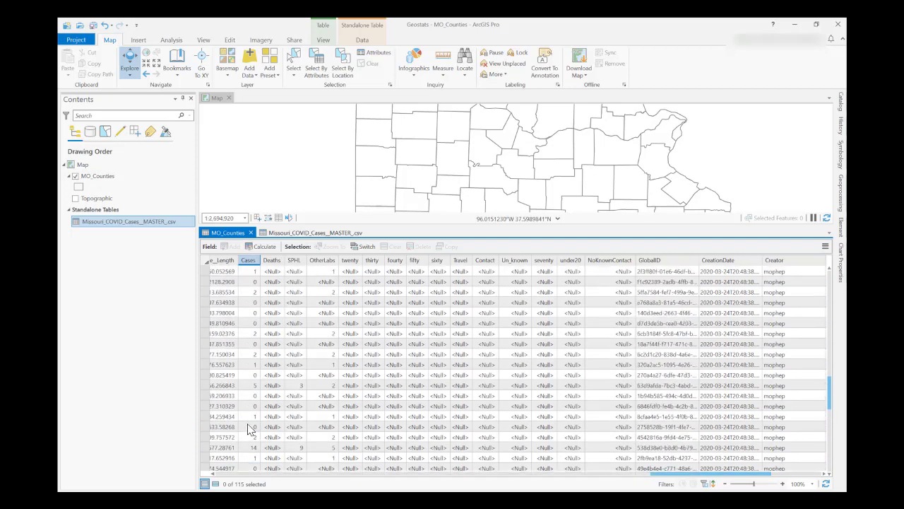
scroll(242, 400, "up", 5)
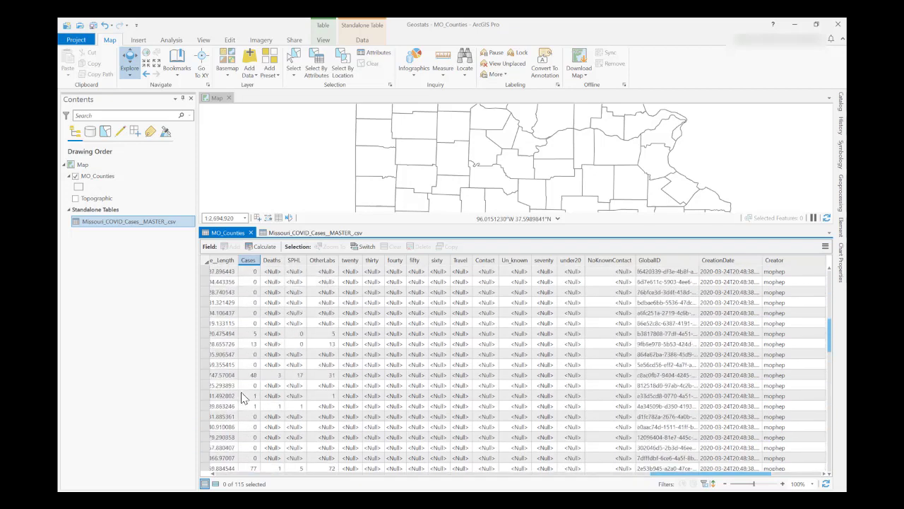
Change the MO_Counties layer's primary symbology to Graduated Colors
right_click(108, 181)
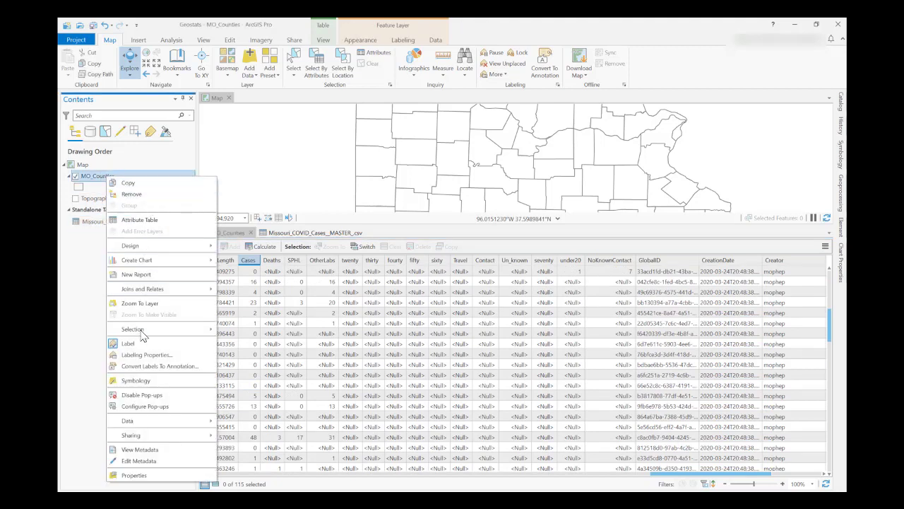
left_click(145, 381)
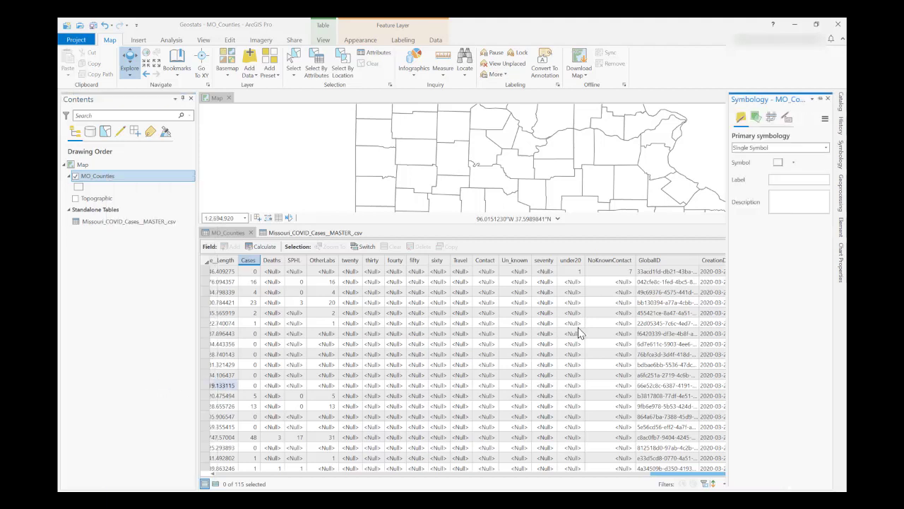
left_click(826, 148)
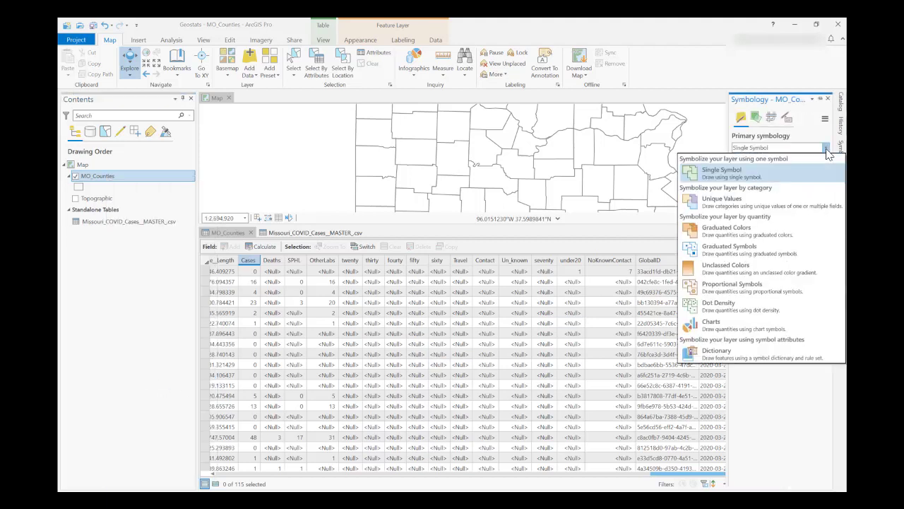
left_click(722, 233)
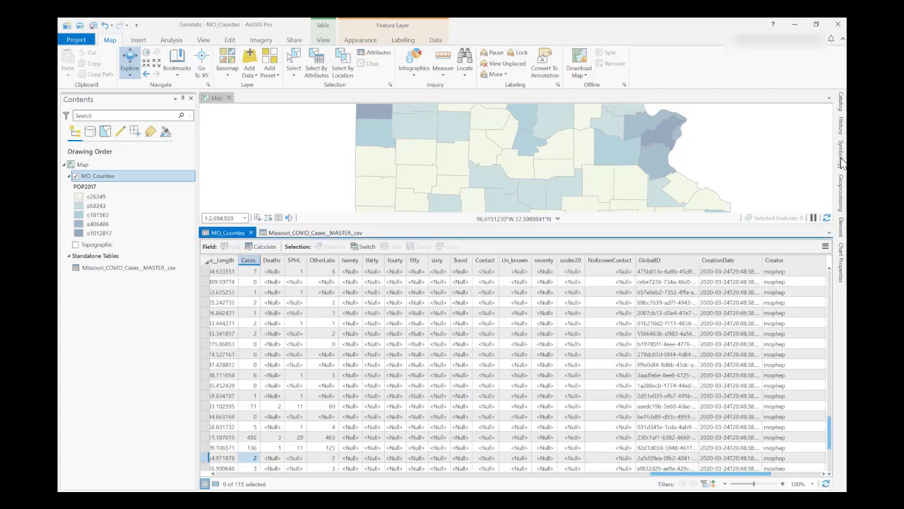
Symbolize MO_Counties by the Cases field, normalized by POP2017
left_click(842, 162)
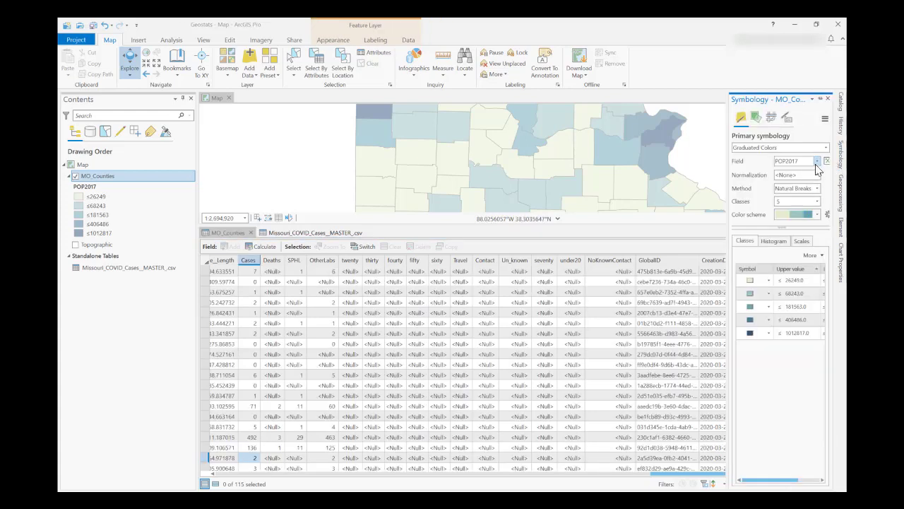
left_click(818, 161)
scroll(804, 226, "down", 6)
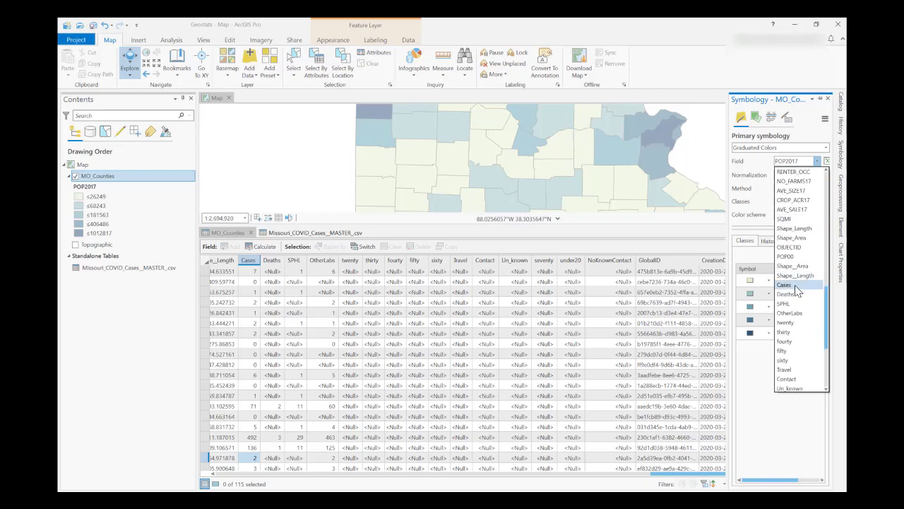
key("Escape")
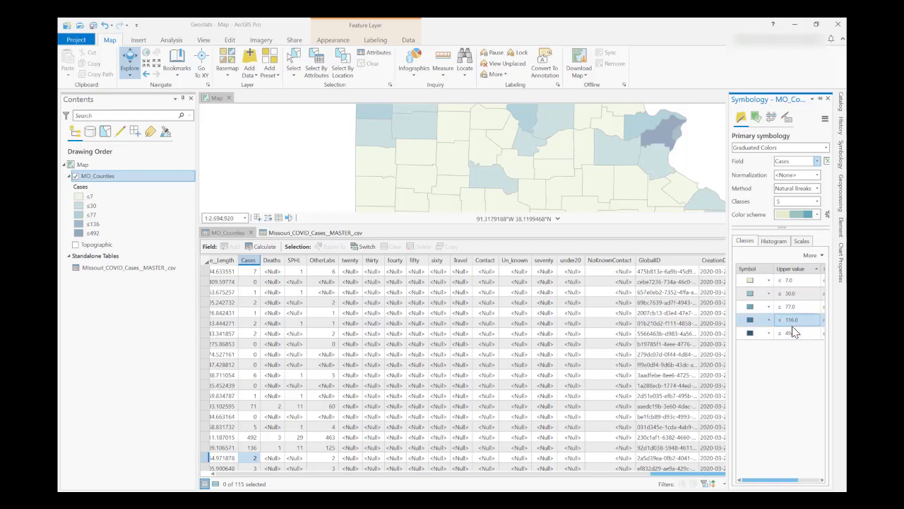
left_click(817, 177)
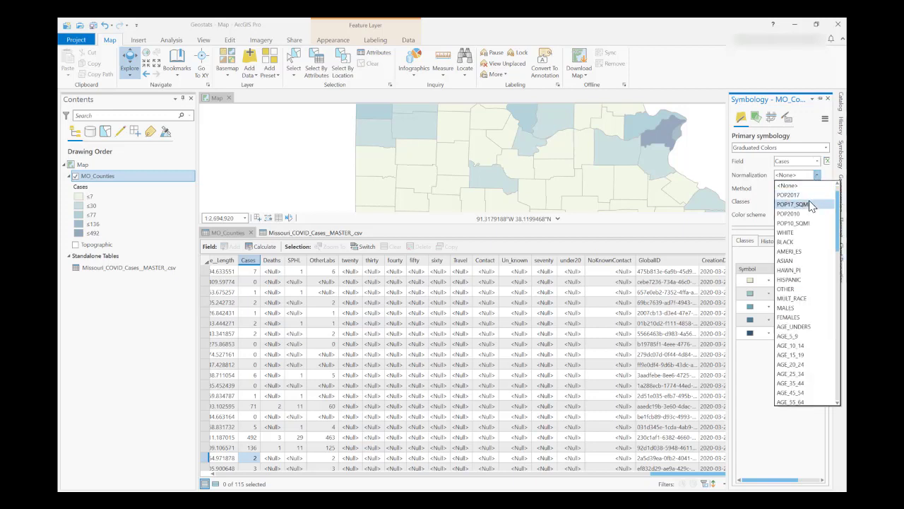
left_click(810, 195)
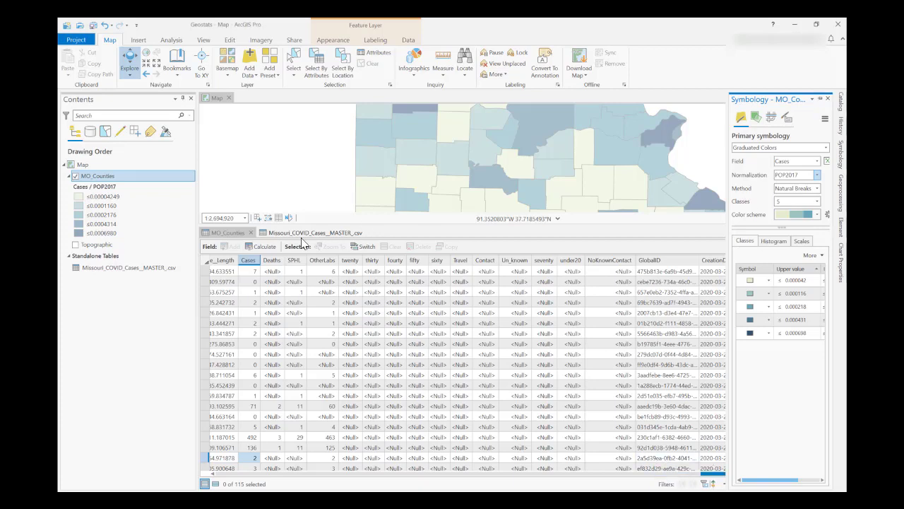
Close the Symbology pane and save all pending edits to the MO_Counties attribute table
scroll(227, 254, "right", 5)
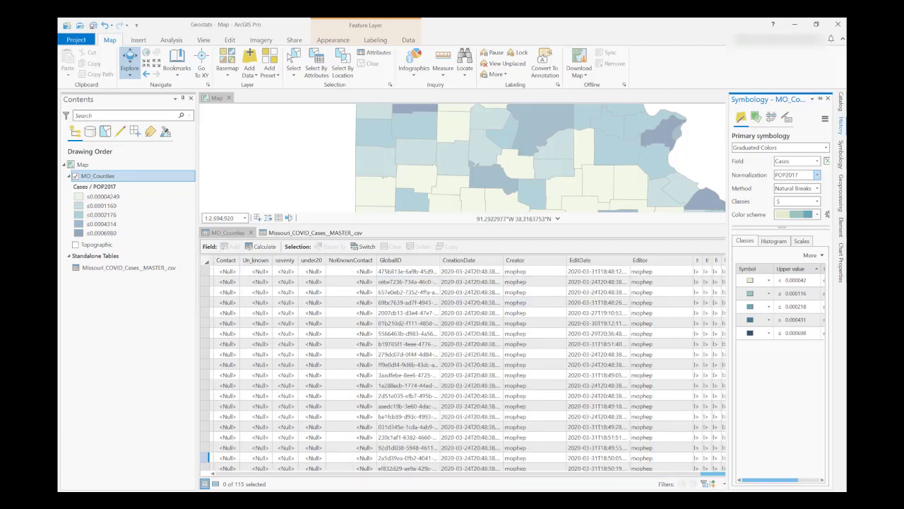
left_click(708, 123)
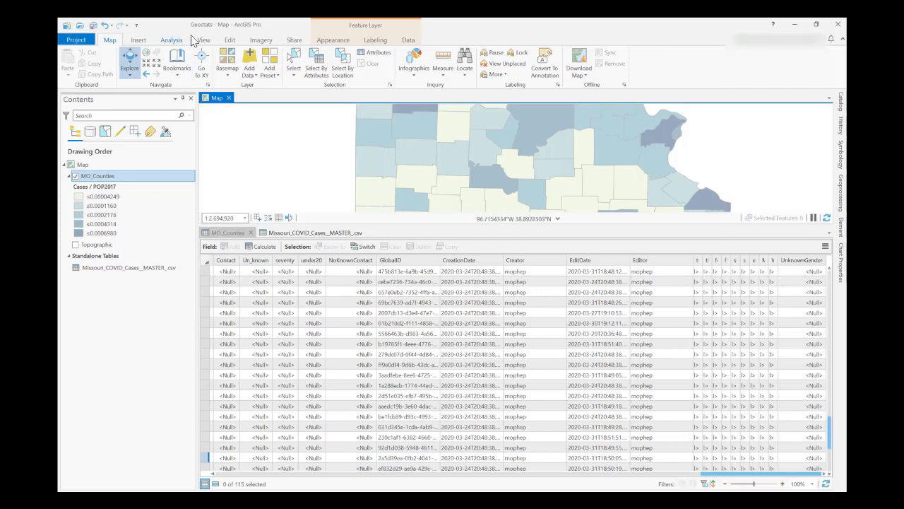
left_click(230, 41)
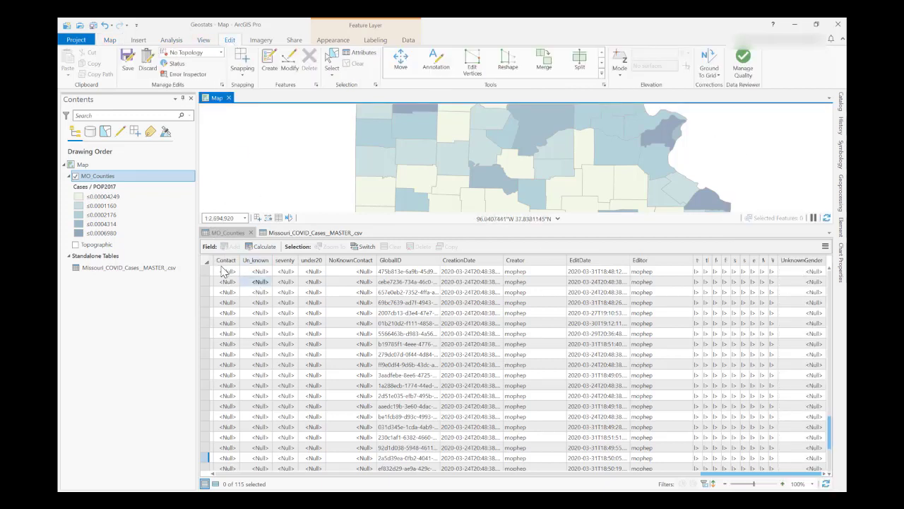
left_click(108, 181)
right_click(108, 183)
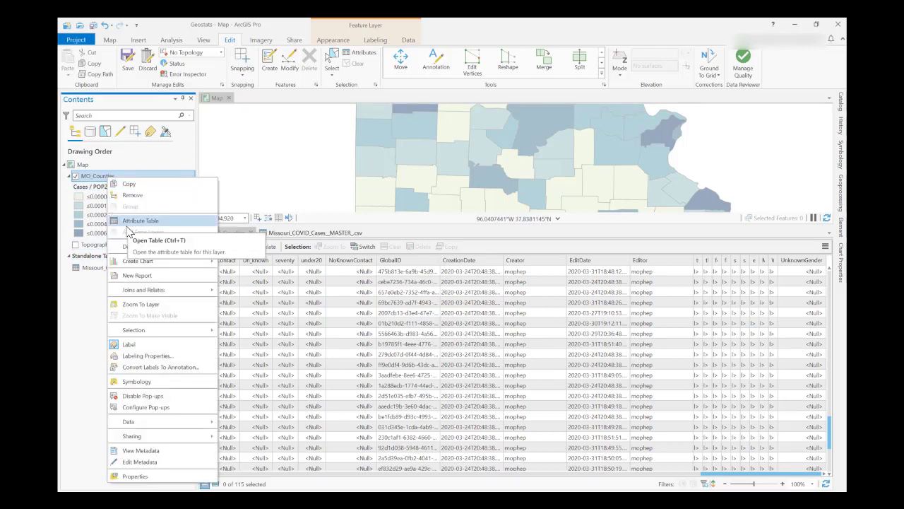
left_click(127, 226)
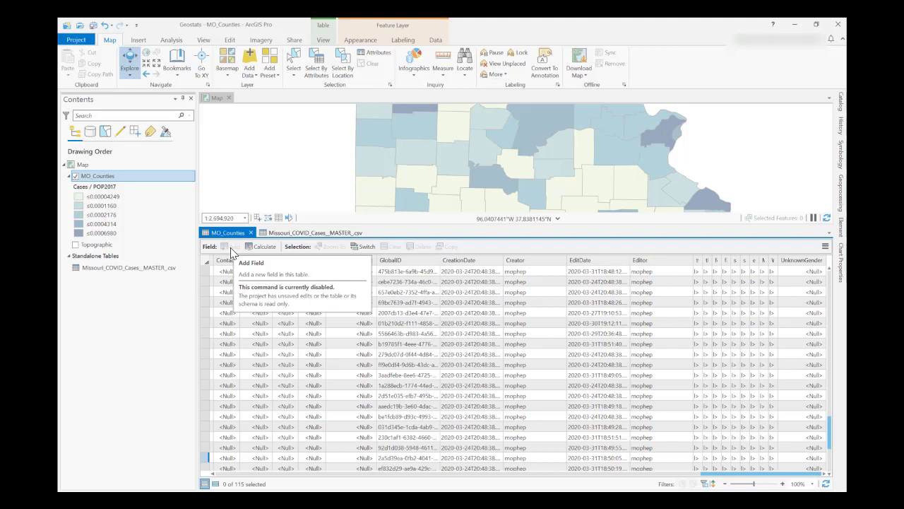
left_click(231, 41)
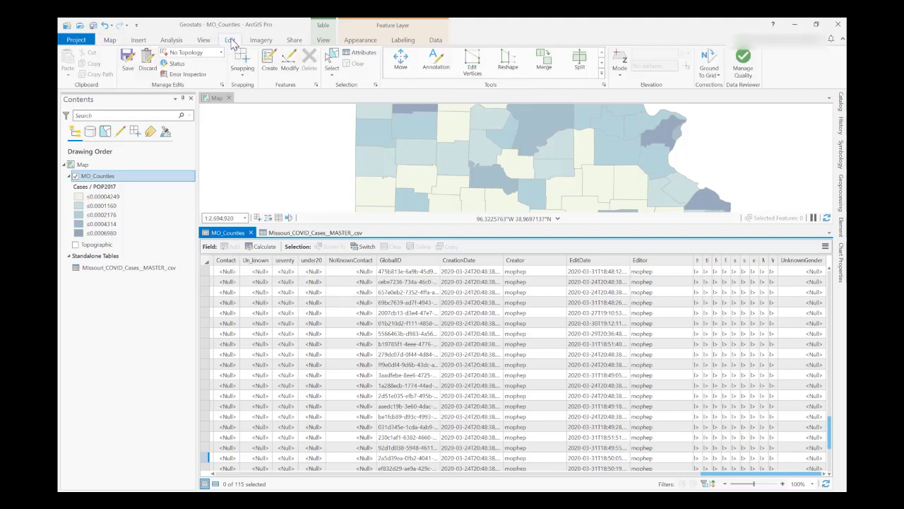
left_click(126, 61)
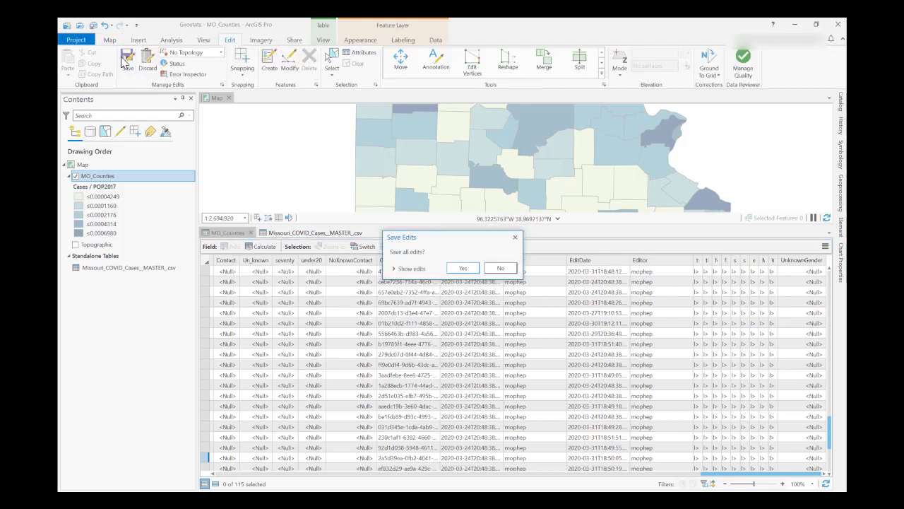
left_click(462, 268)
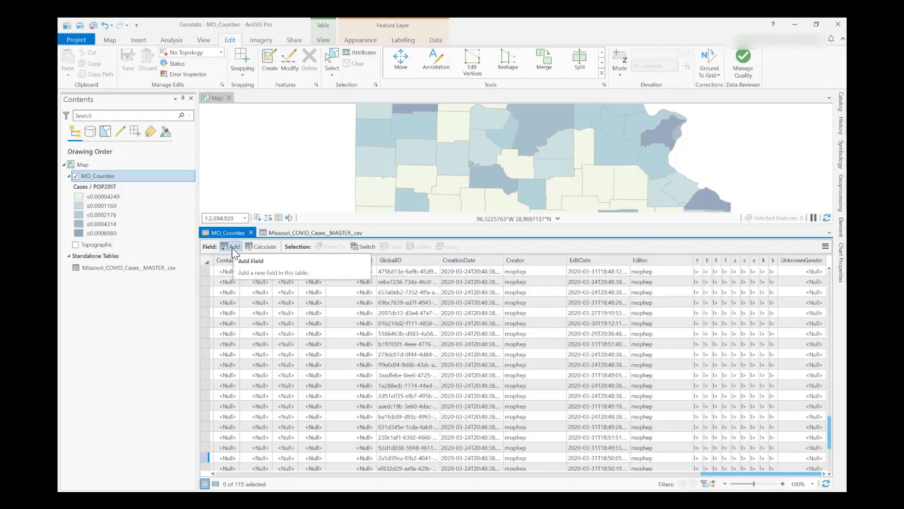
Add a field named RATE with the Double data type to the MO_Counties table
left_click(233, 248)
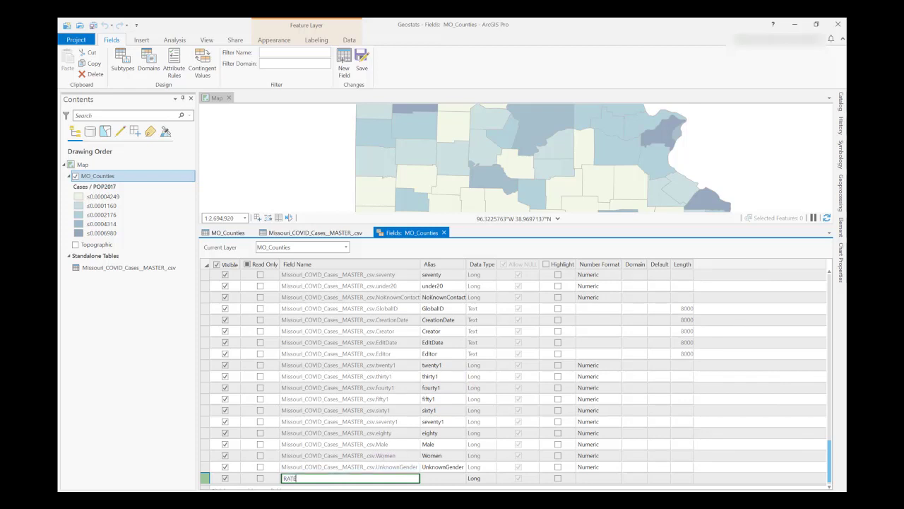
left_click(446, 481)
left_click(474, 479)
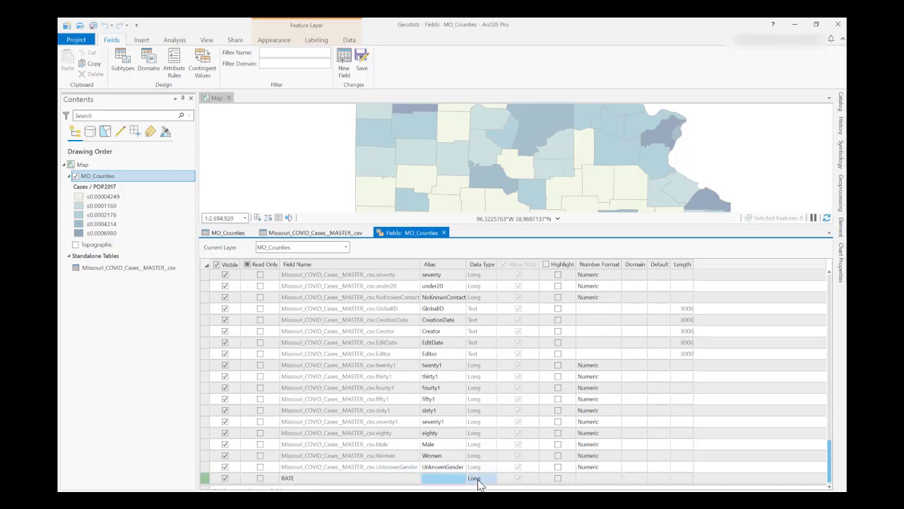
left_click(482, 480)
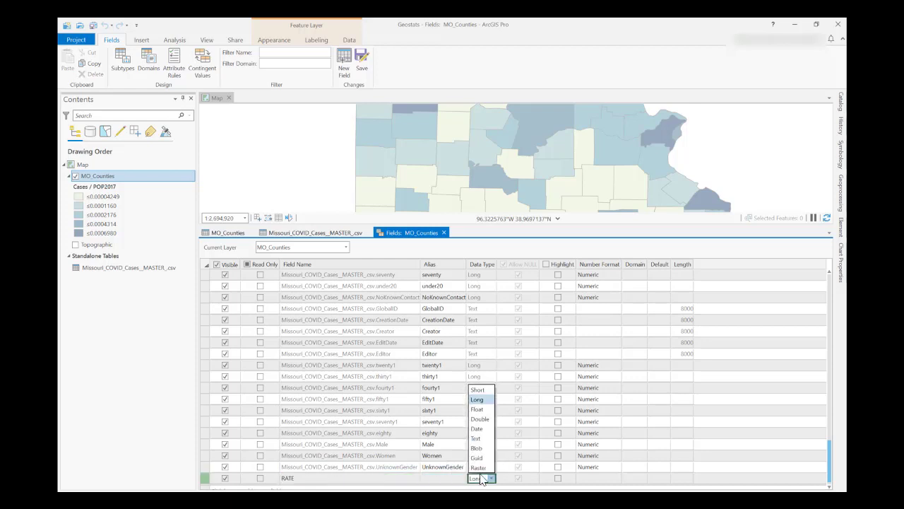
left_click(480, 419)
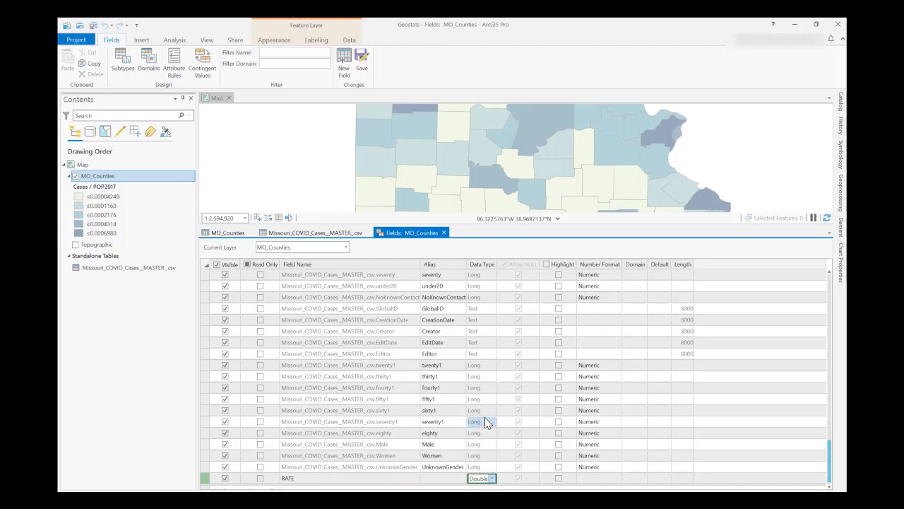
Set the RATE field's number format to Numeric with one more decimal place, and save the field changes
left_click(597, 480)
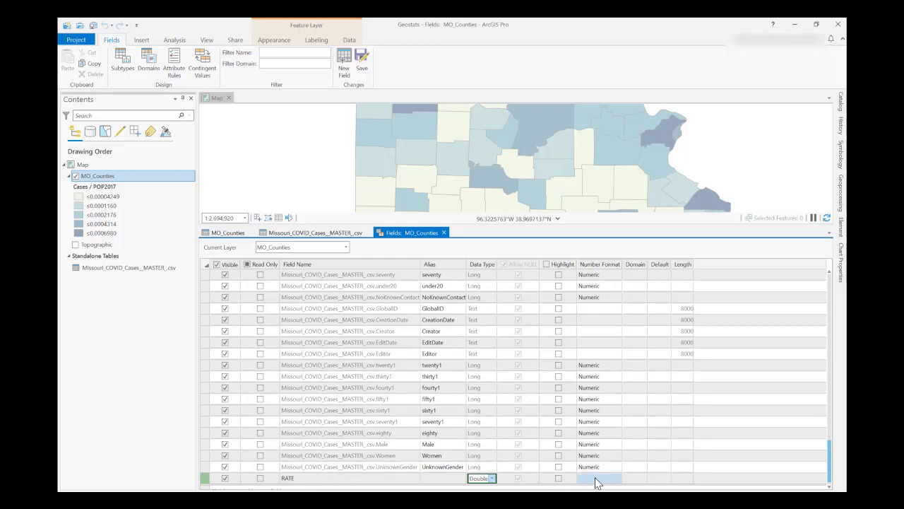
left_click(606, 480)
left_click(617, 480)
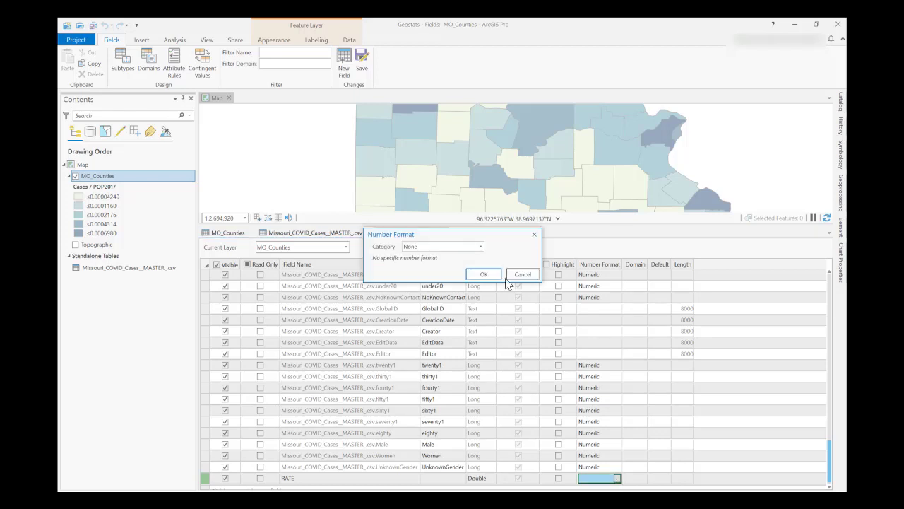
left_click(481, 247)
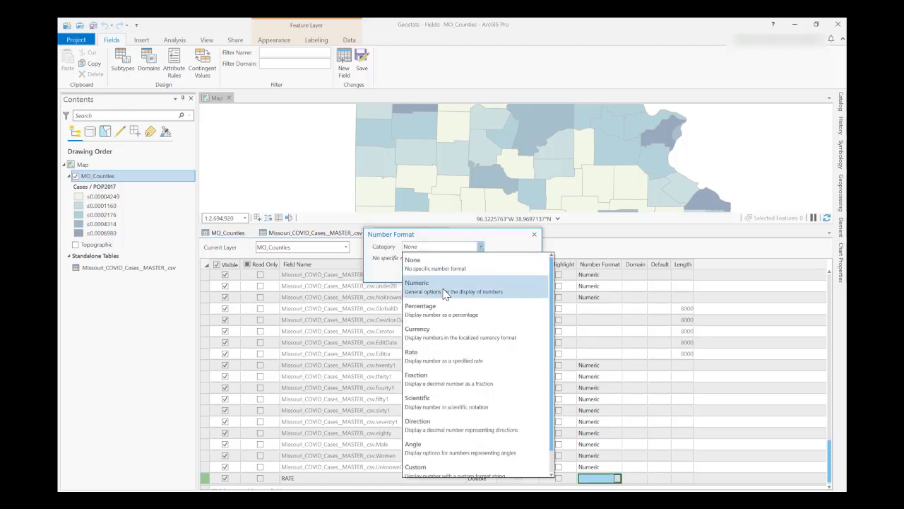
left_click(449, 289)
left_click(471, 276)
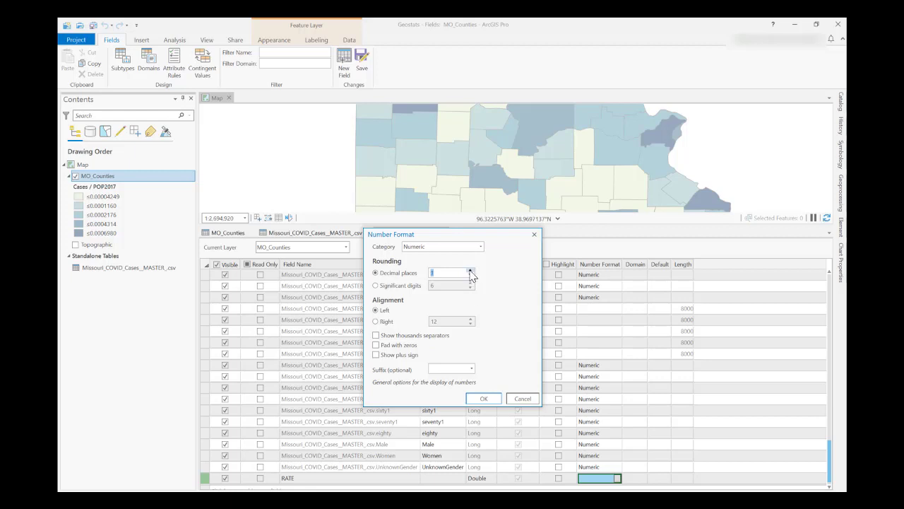
left_click(470, 270)
left_click(484, 399)
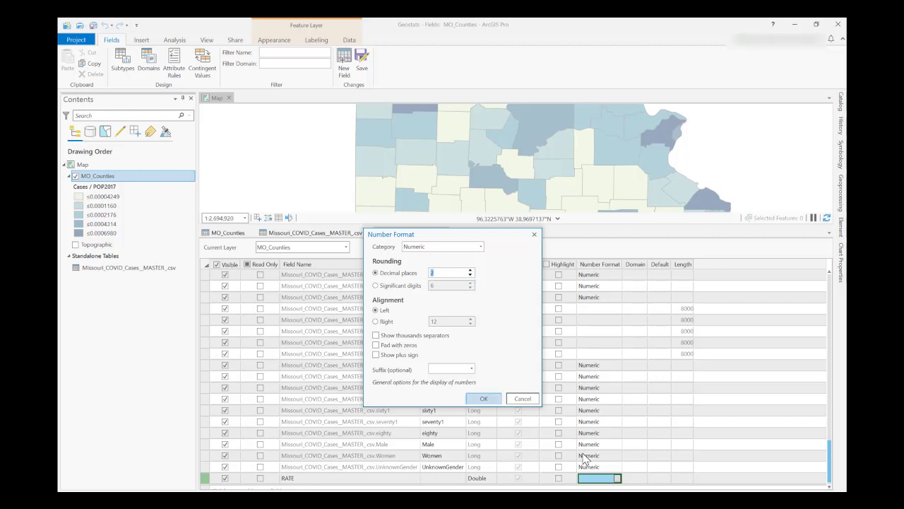
left_click(479, 398)
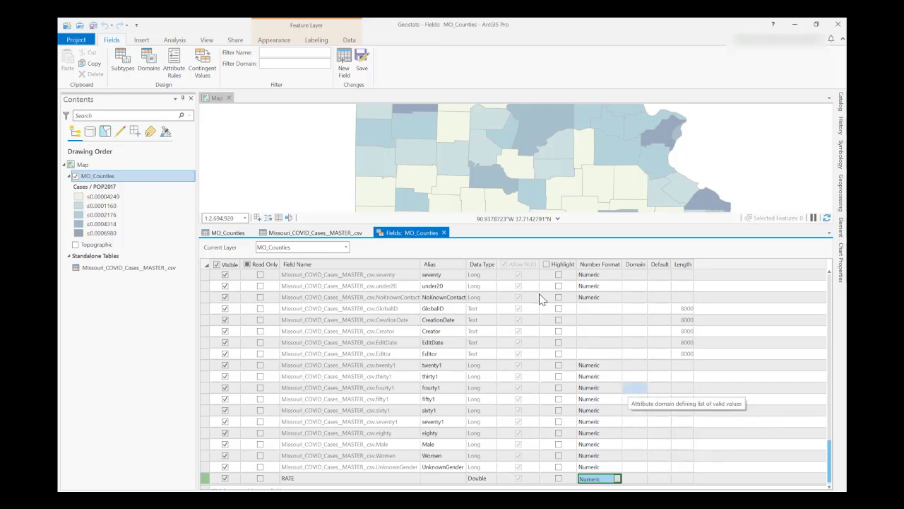
left_click(444, 233)
left_click(446, 281)
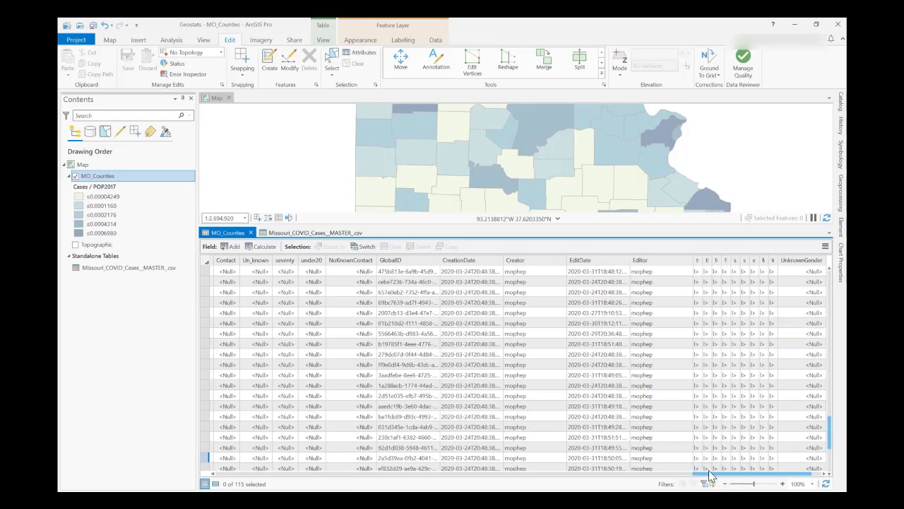
Open the Calculate Field tool for the RATE field of the MO_Counties table
left_click_drag(709, 473, 776, 478)
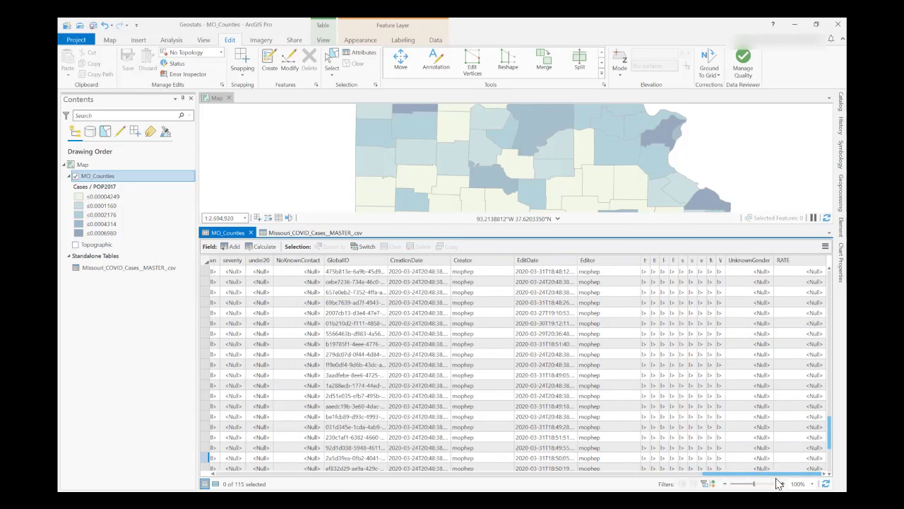
left_click(787, 262)
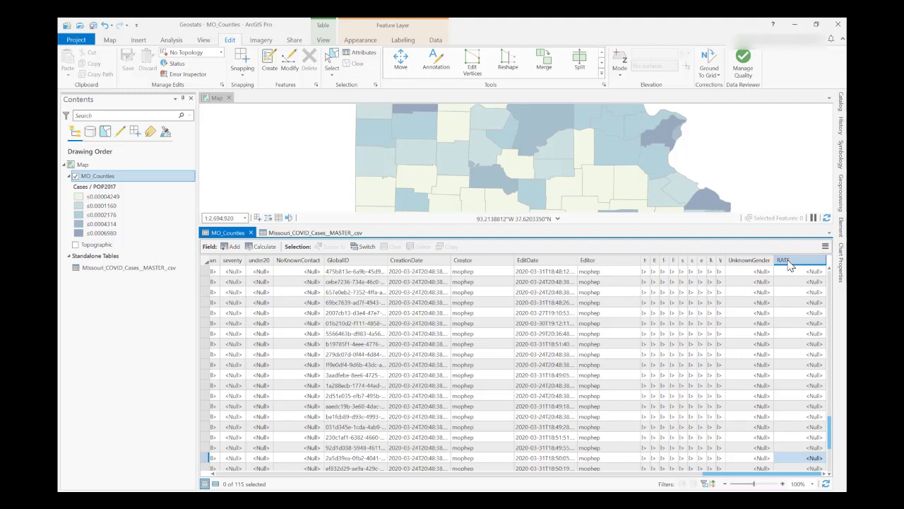
left_click(229, 218)
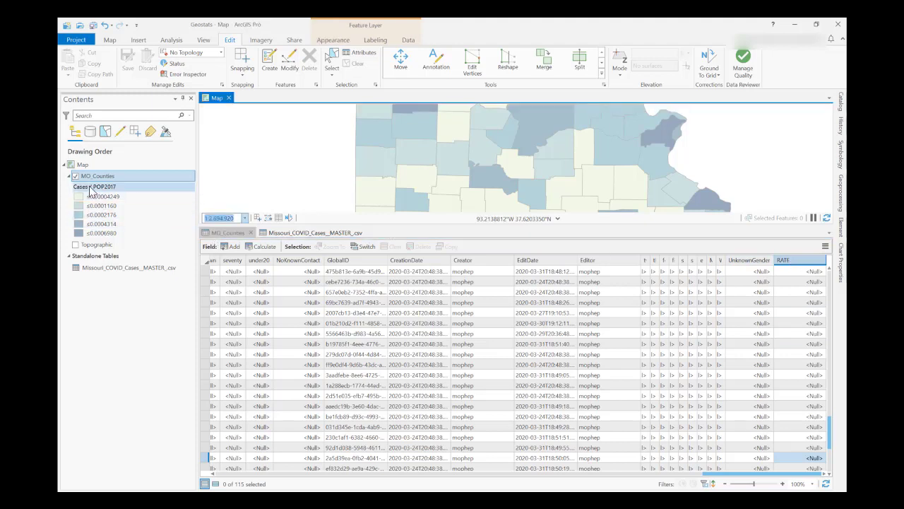
left_click(795, 263)
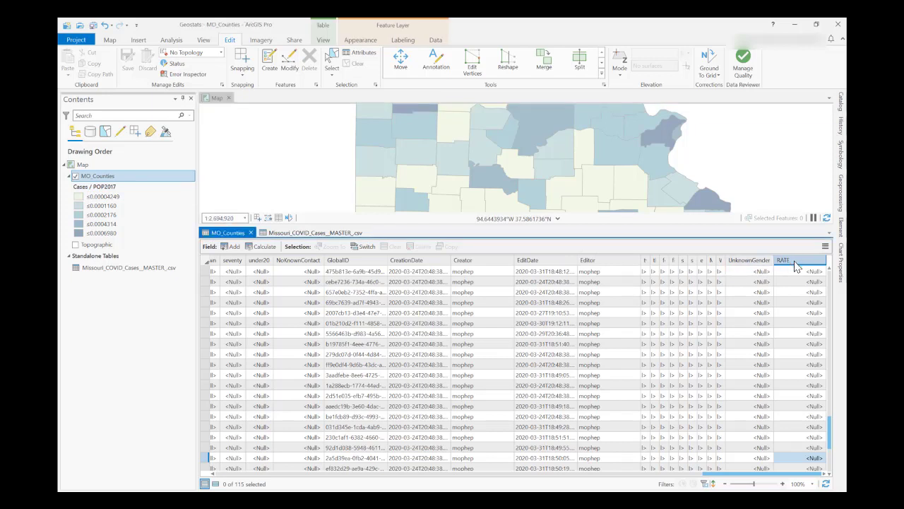
right_click(794, 265)
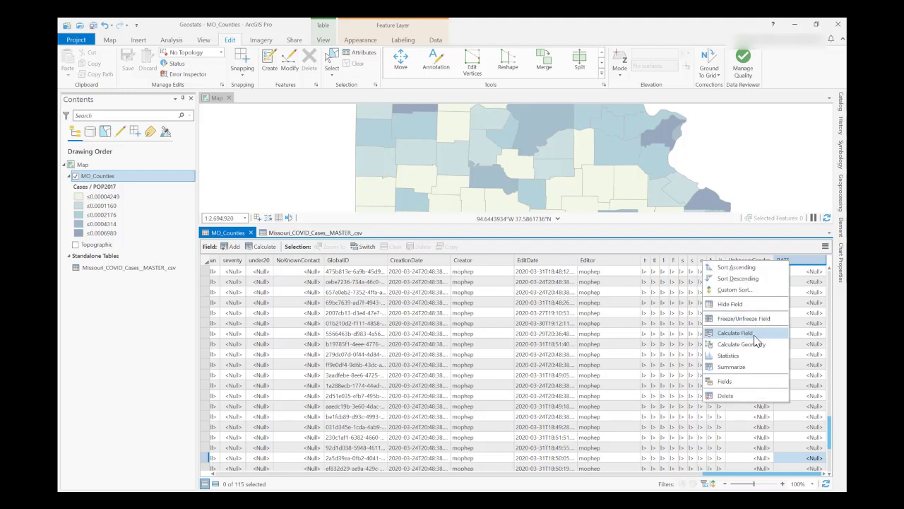
left_click(736, 333)
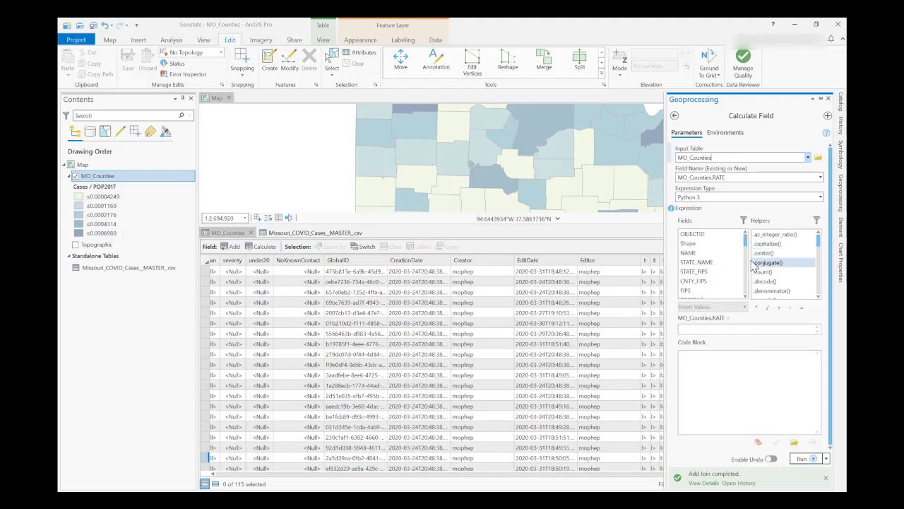
Calculate RATE as cases per 100,000 people with the expression (Cases / POP2017) * 100000
left_click_drag(746, 238, 748, 249)
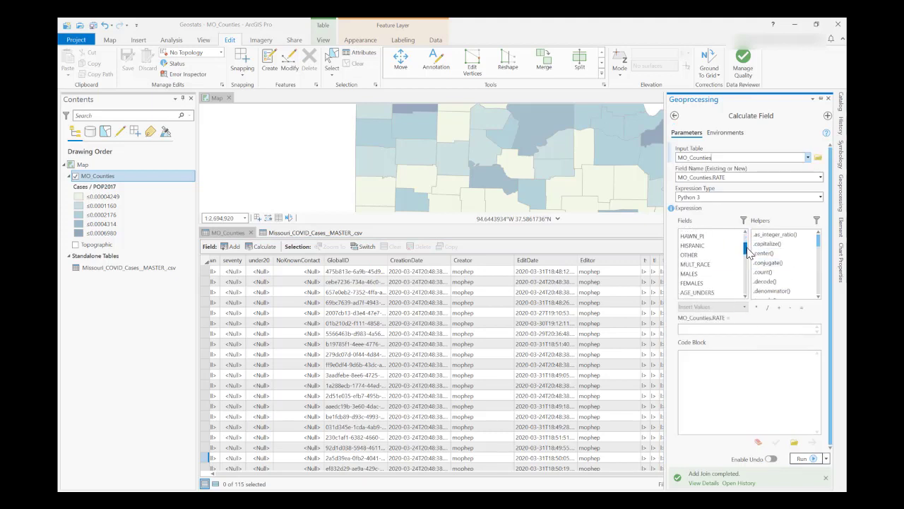
left_click(698, 328)
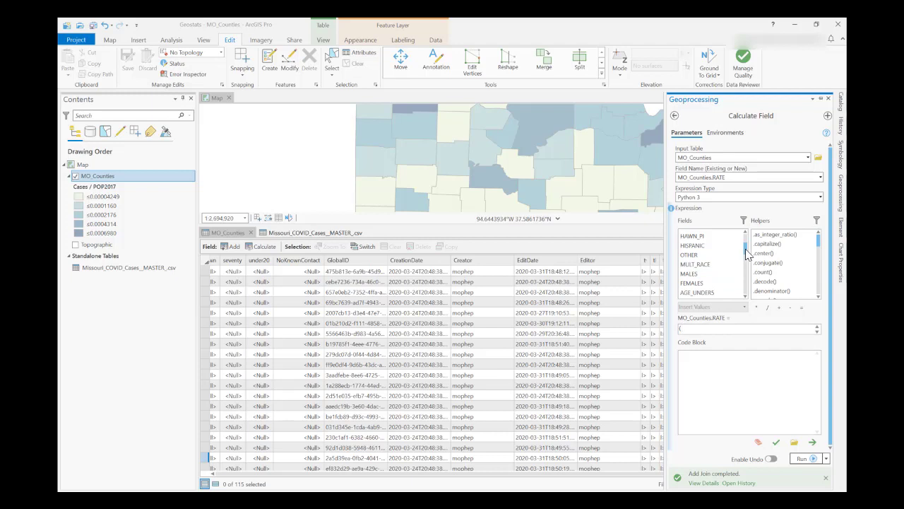
left_click_drag(747, 254, 749, 276)
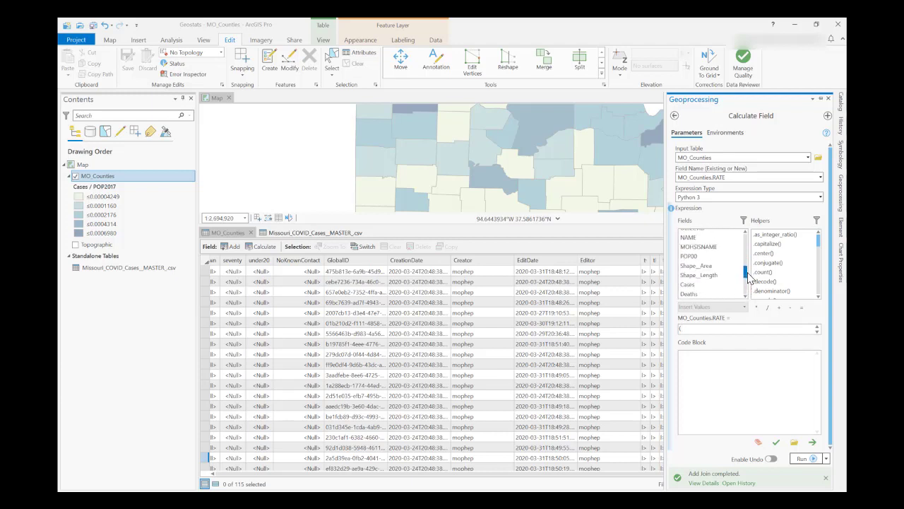
double_click(689, 284)
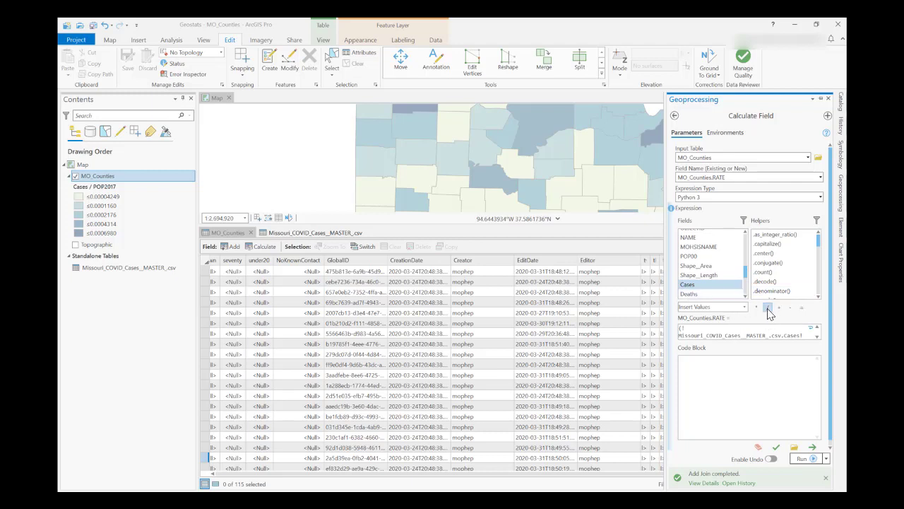
left_click(769, 314)
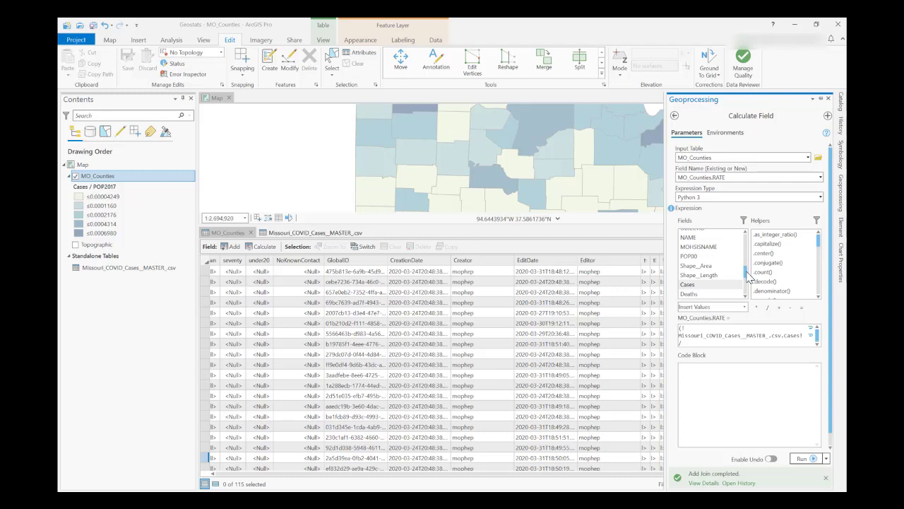
left_click_drag(748, 273, 747, 237)
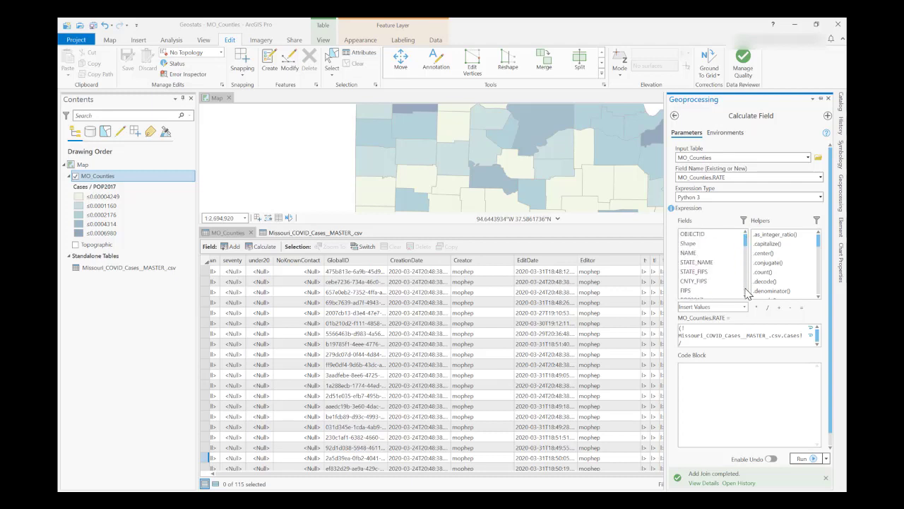
scroll(748, 291, "down", 3)
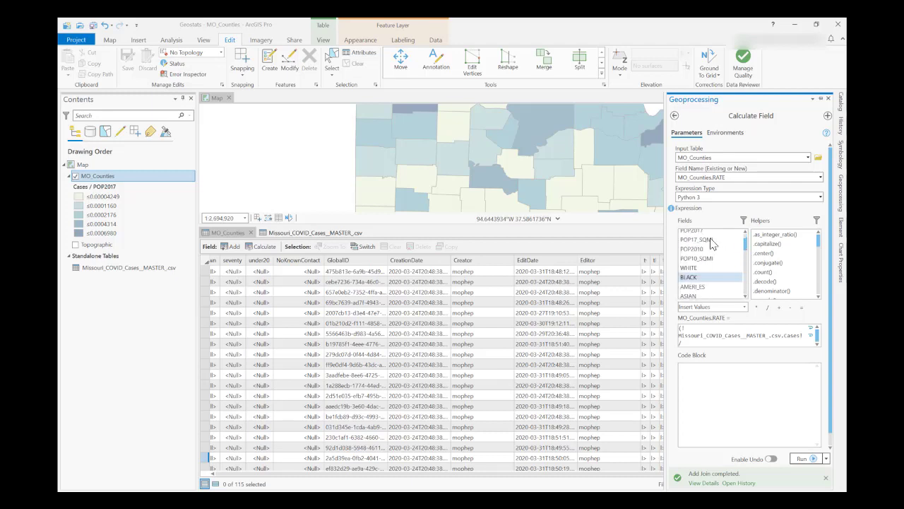
double_click(687, 233)
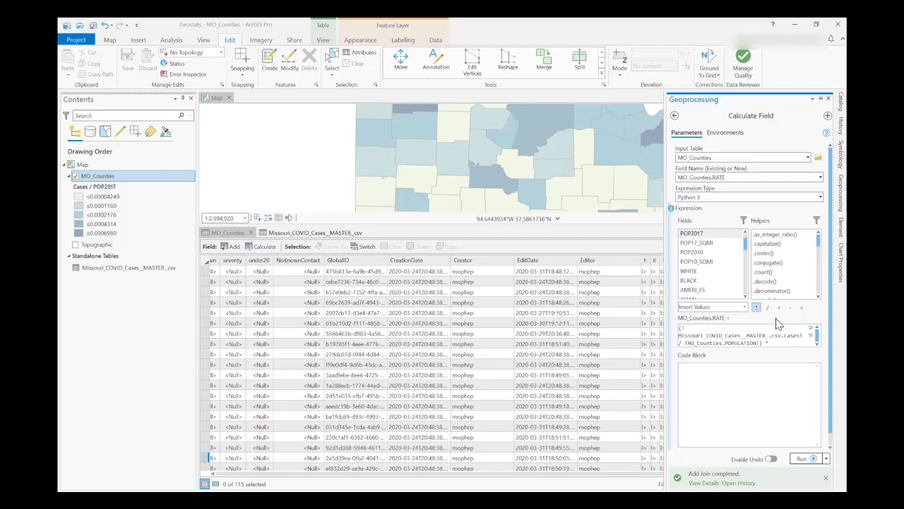
left_click(801, 461)
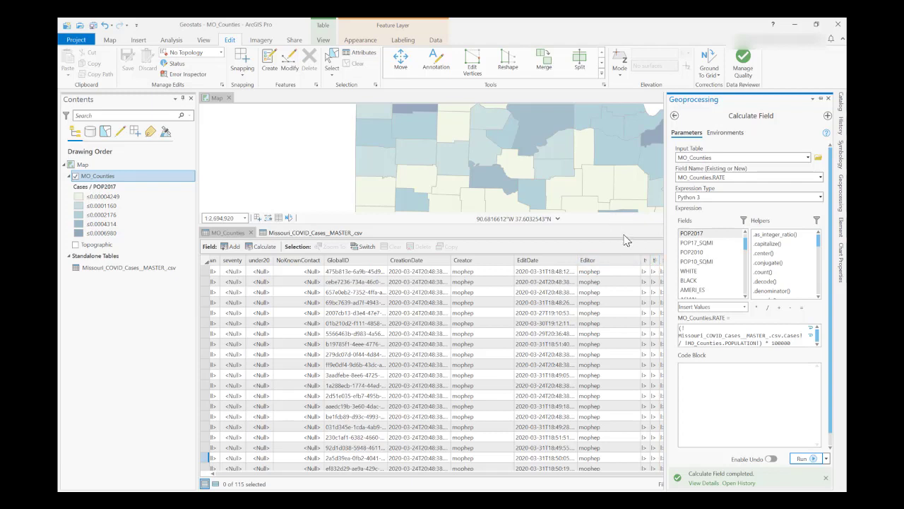
left_click(609, 458)
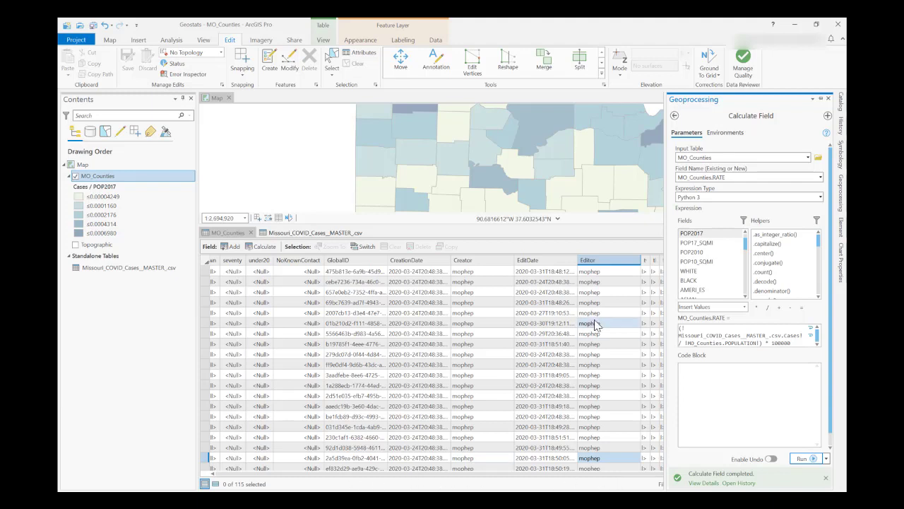
Tuck away the Geoprocessing pane so the MO_Counties table gets the full width
left_click(812, 99)
left_click(820, 104)
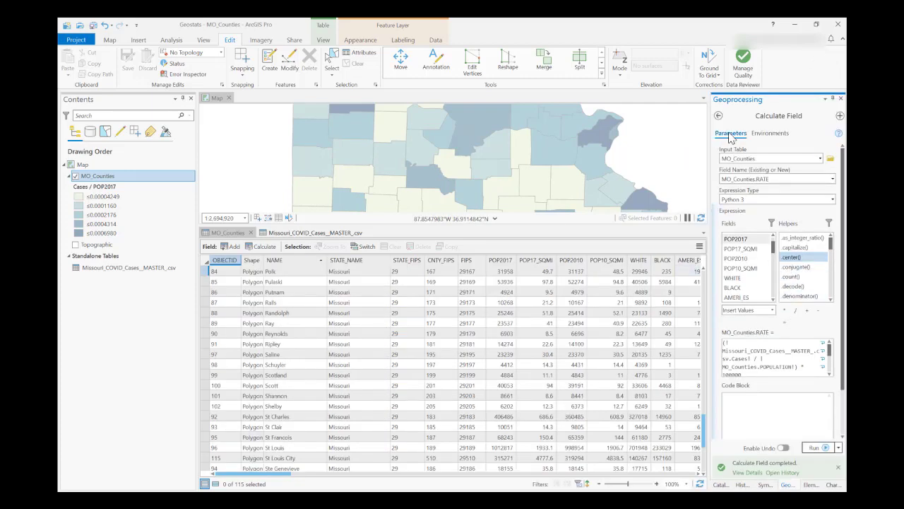
left_click(834, 101)
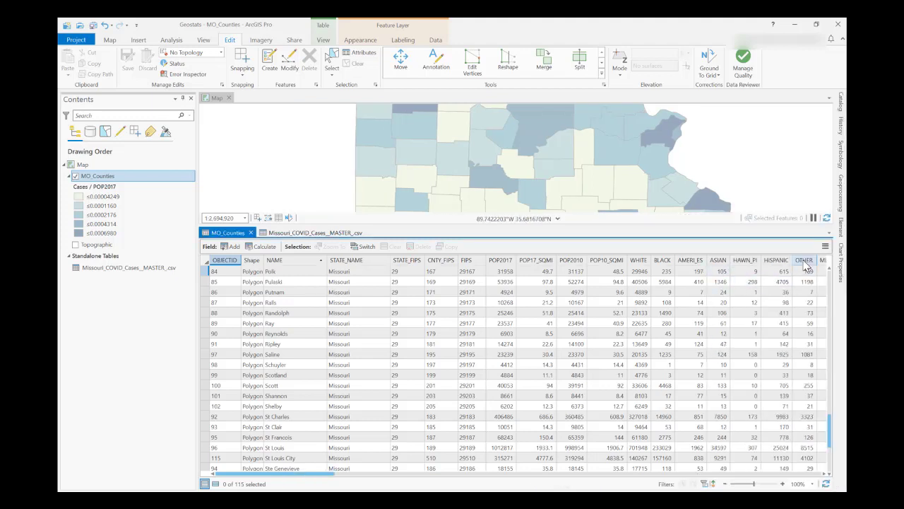
Review the calculated RATE values in the MO_Counties table, selecting the county record with the 12.98 rate
left_click_drag(327, 480, 819, 482)
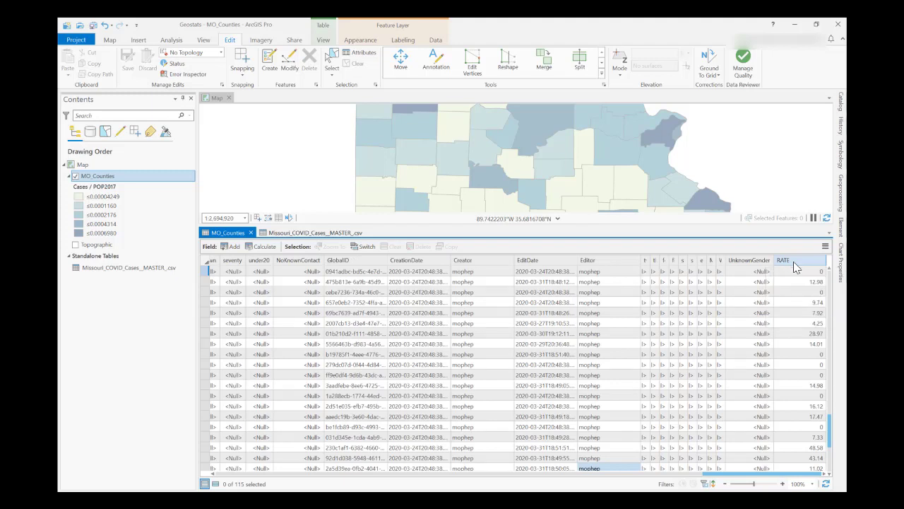
left_click(795, 263)
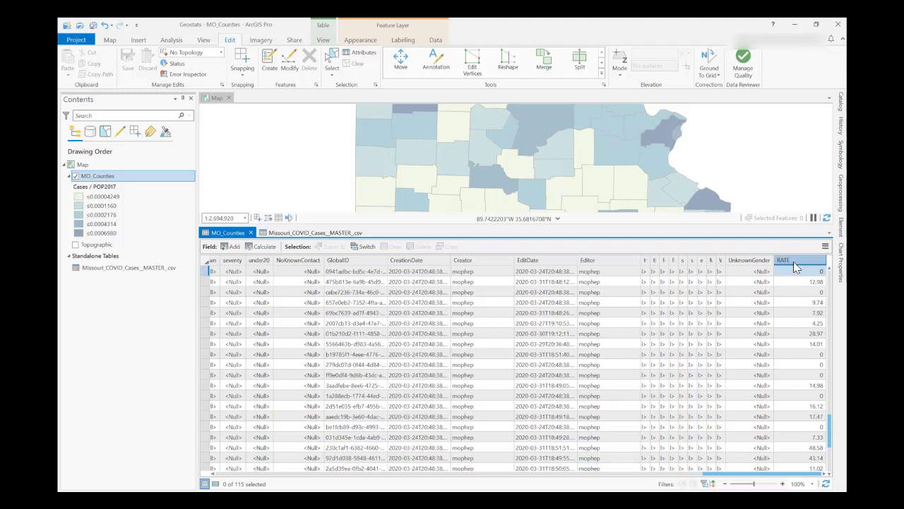
left_click(208, 282)
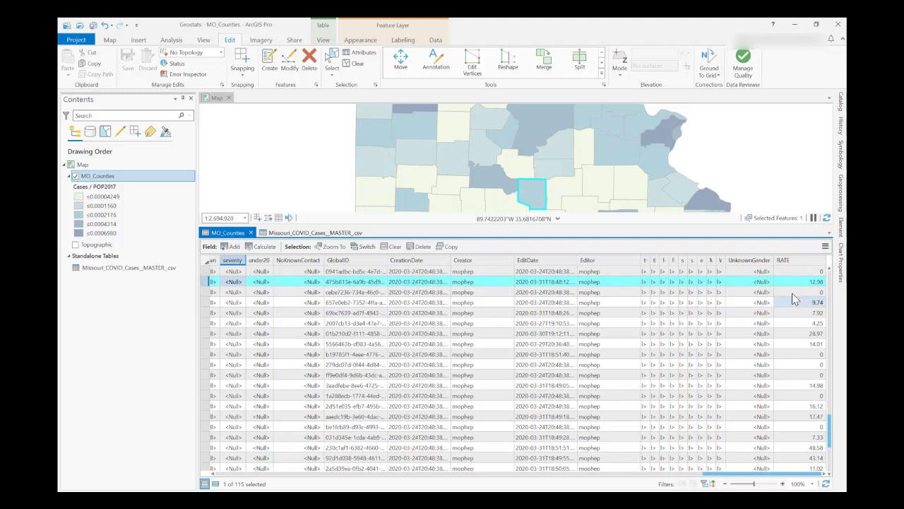
left_click(813, 282)
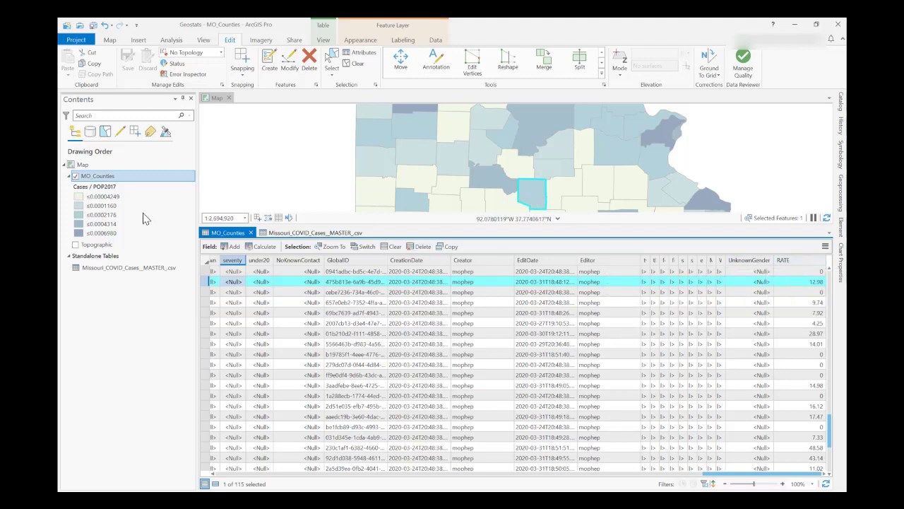
Set the field of the MO_Counties graduated colors symbology to RATE
left_click(99, 178)
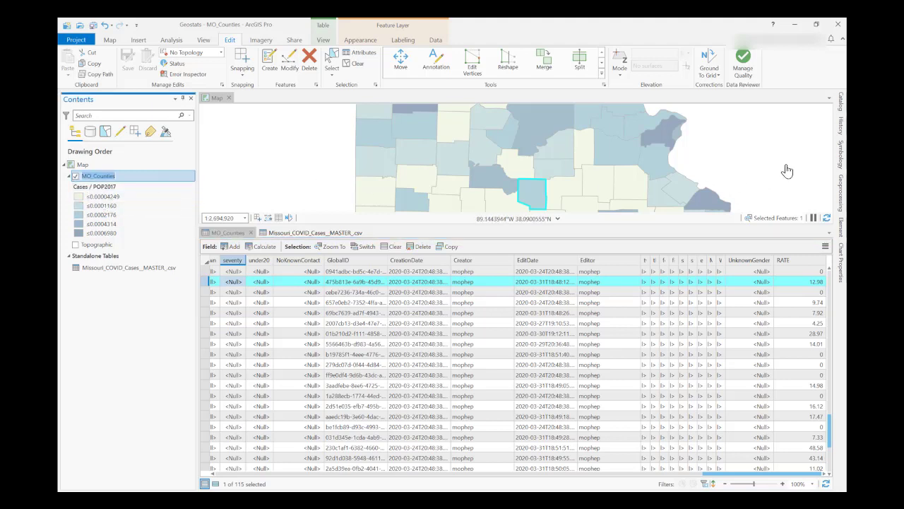
left_click(840, 154)
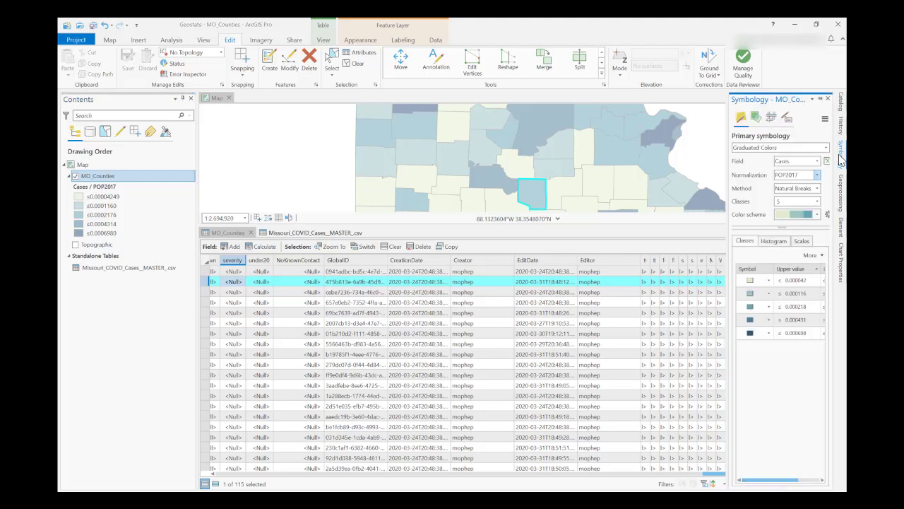
left_click(821, 166)
scroll(795, 297, "down", 5)
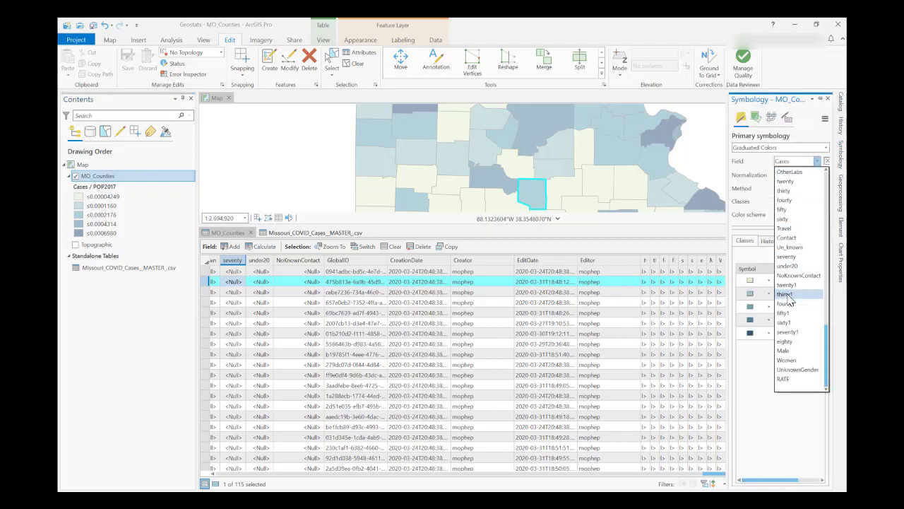
left_click(788, 382)
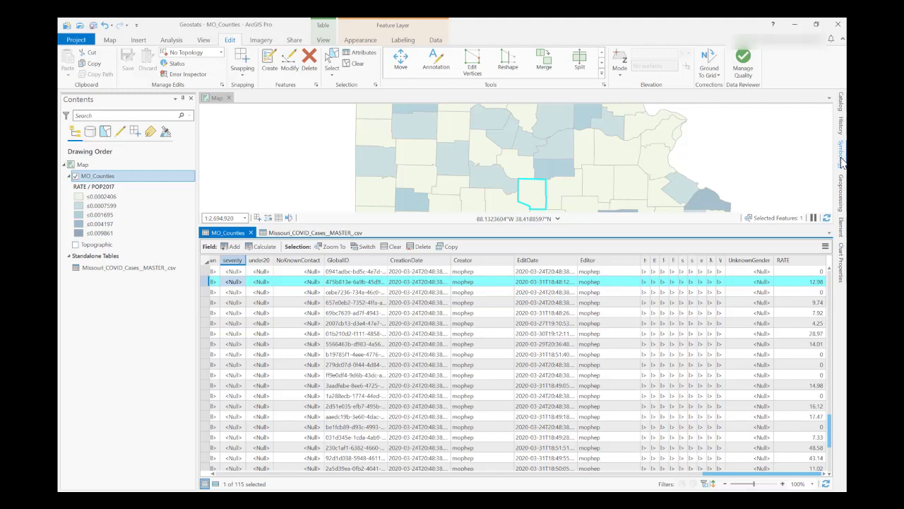
Set the normalization of the MO_Counties RATE symbology to <None>
left_click(842, 161)
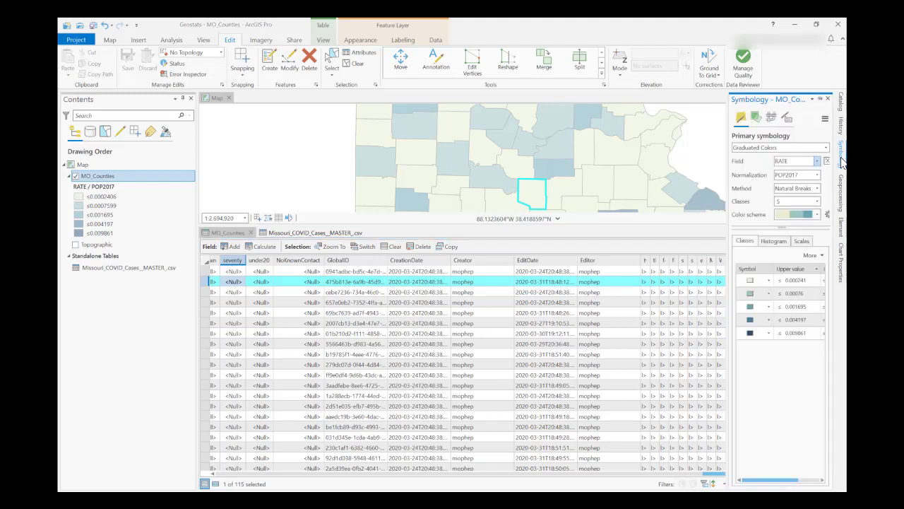
left_click(818, 188)
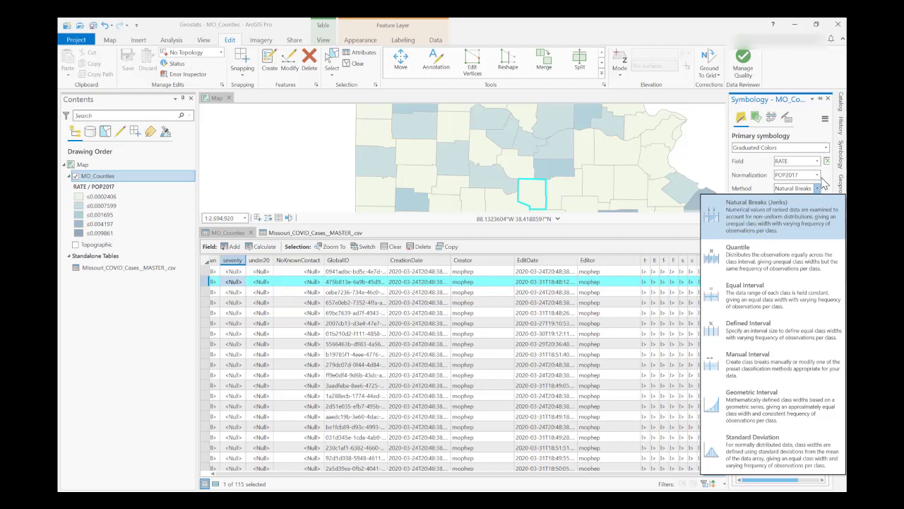
left_click(821, 180)
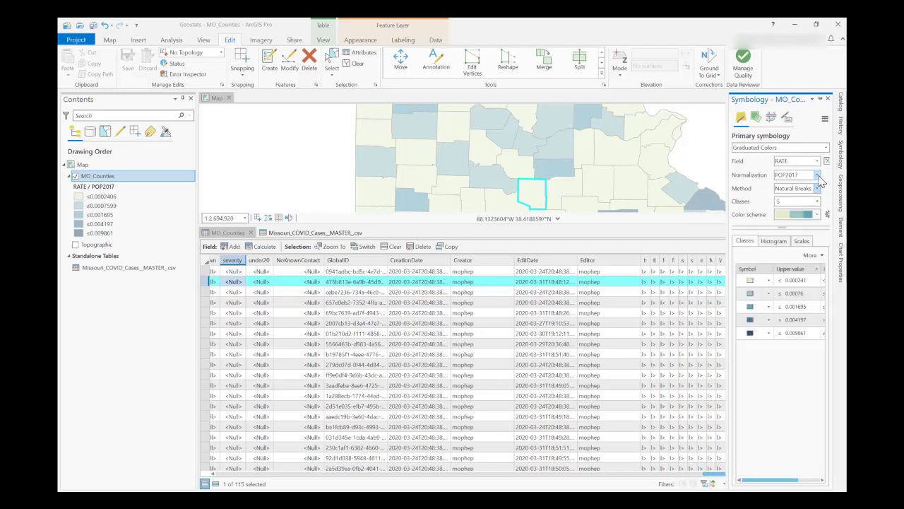
left_click(818, 176)
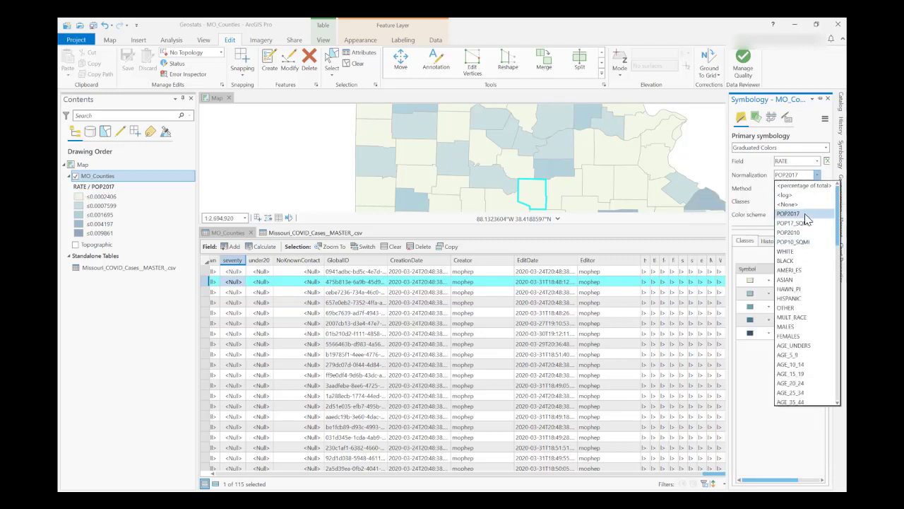
left_click(805, 204)
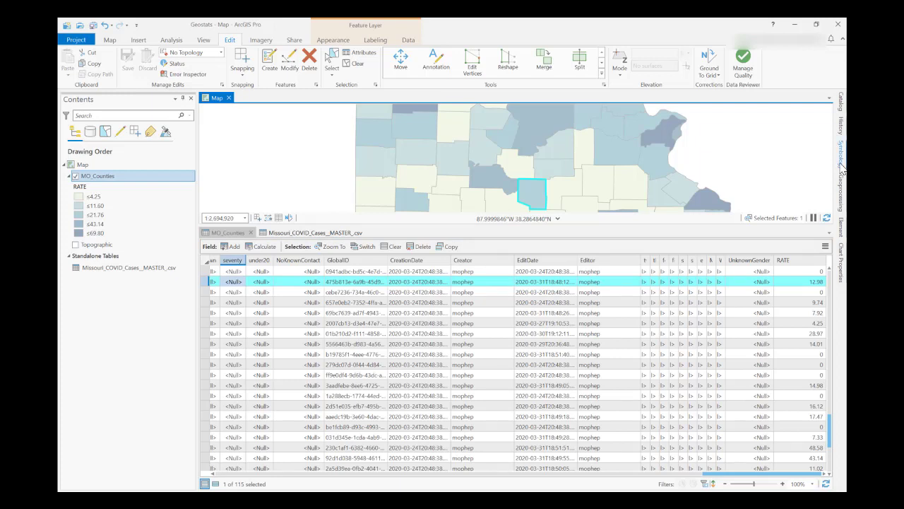
Change the classification method of the MO_Counties RATE symbology to Quantile
left_click(841, 168)
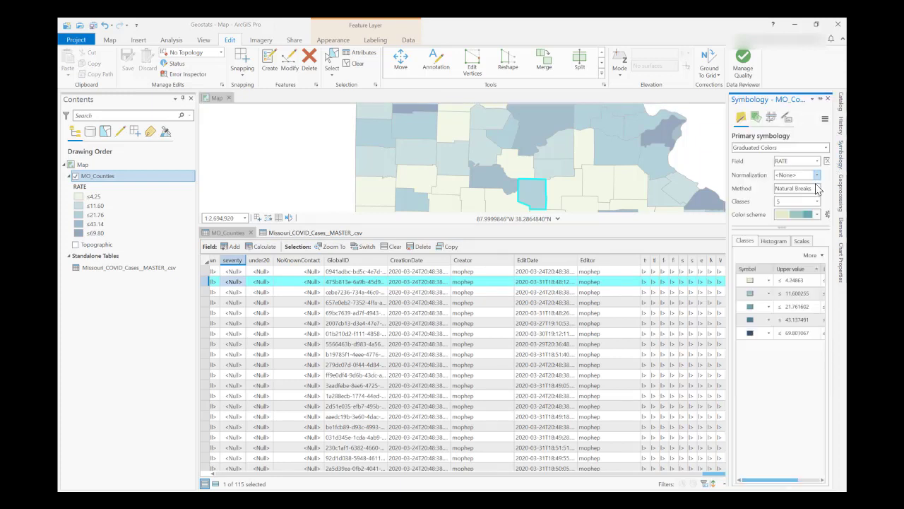
left_click(818, 188)
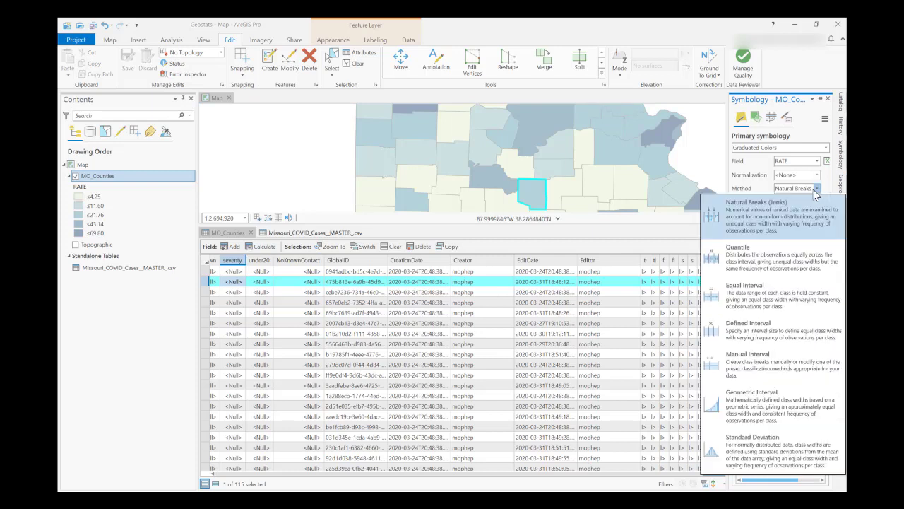
left_click(747, 258)
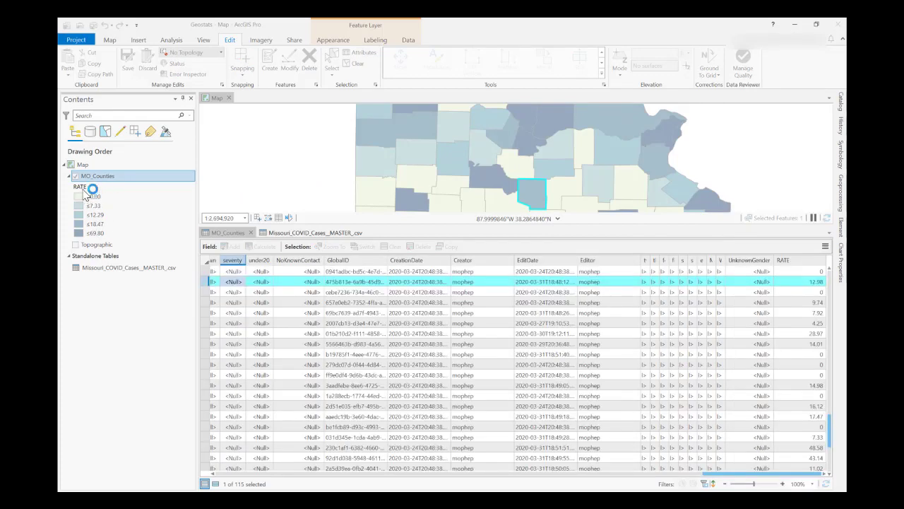
Rename the RATE legend heading of the MO_Counties layer to "RATE (per 100,000)"
left_click(86, 188)
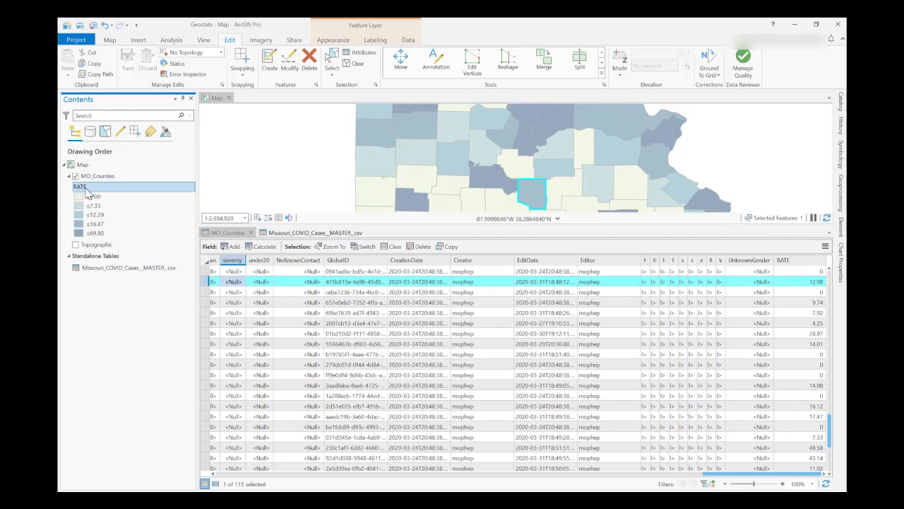
left_click(85, 188)
key("Right")
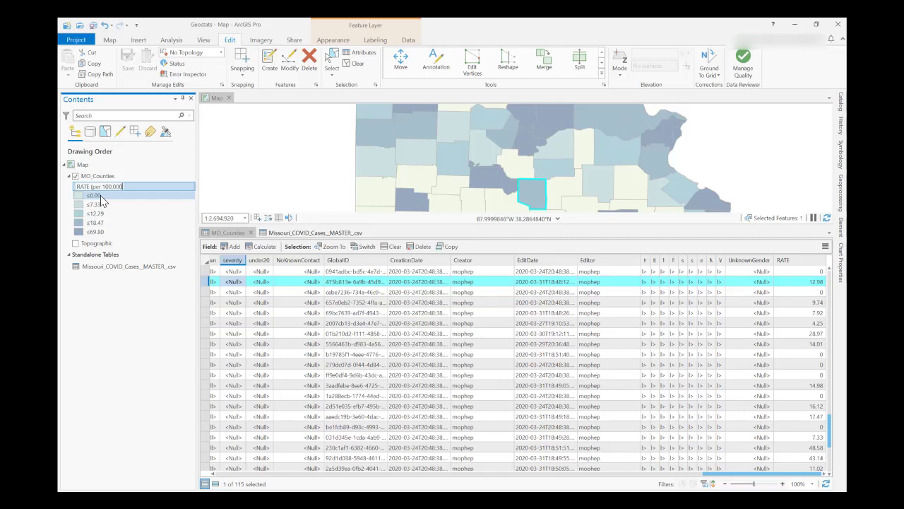
key("Return")
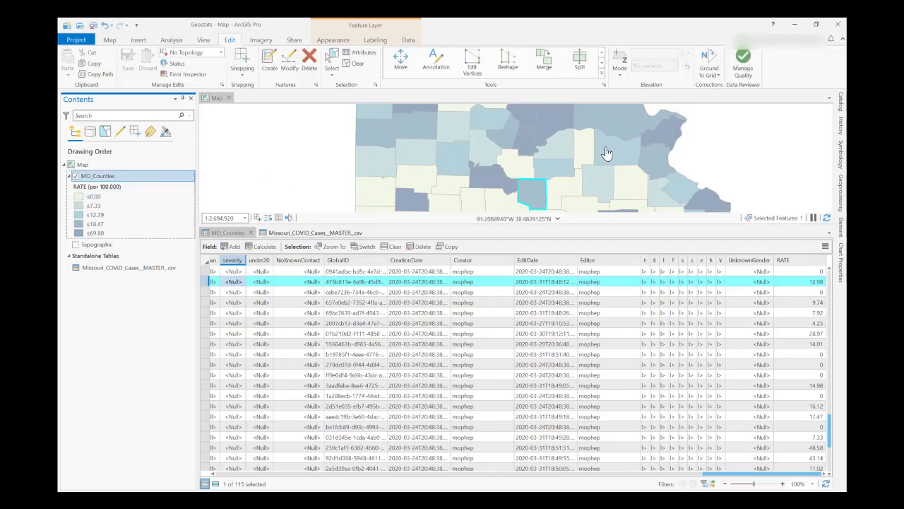
Close the Missouri COVID cases and MO_Counties tables and clear the county selection on the map
left_click(315, 233)
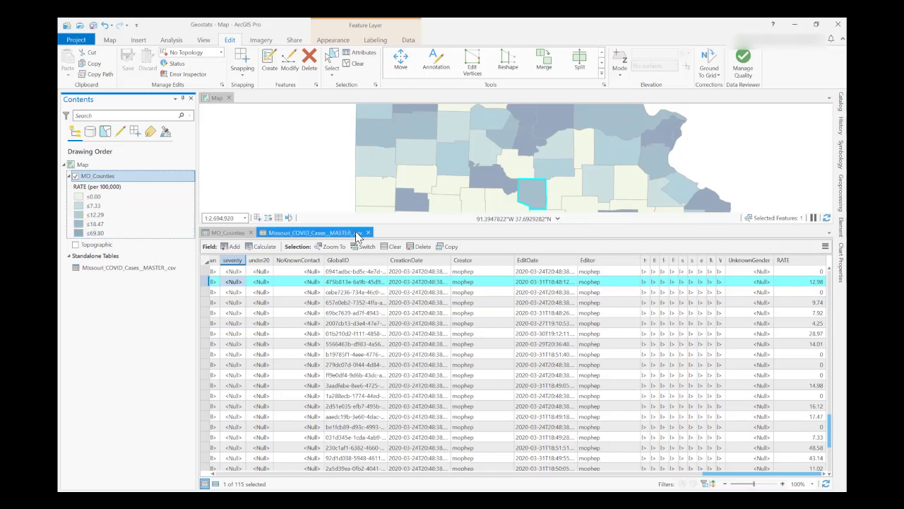
left_click(252, 233)
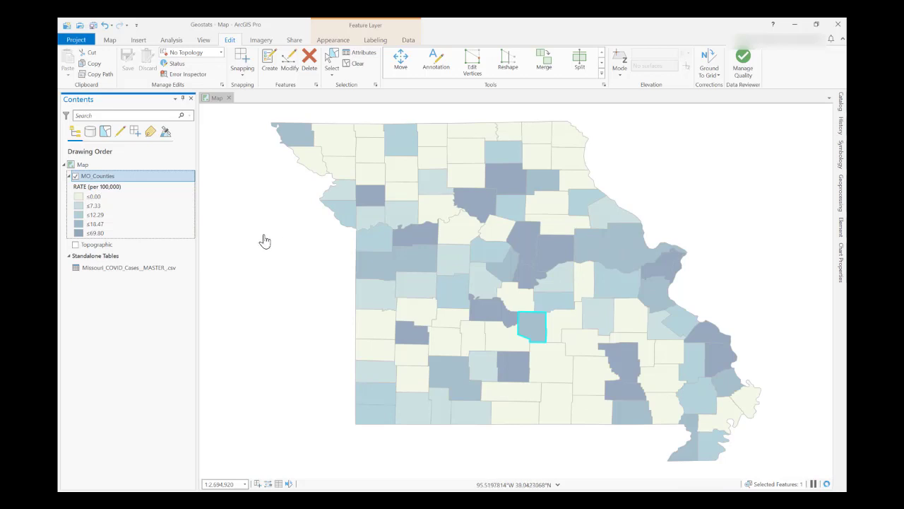
left_click(354, 63)
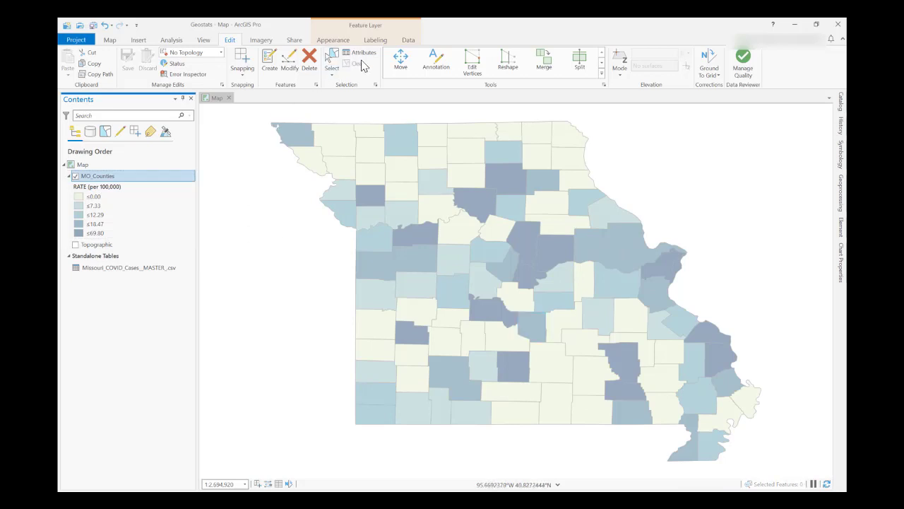